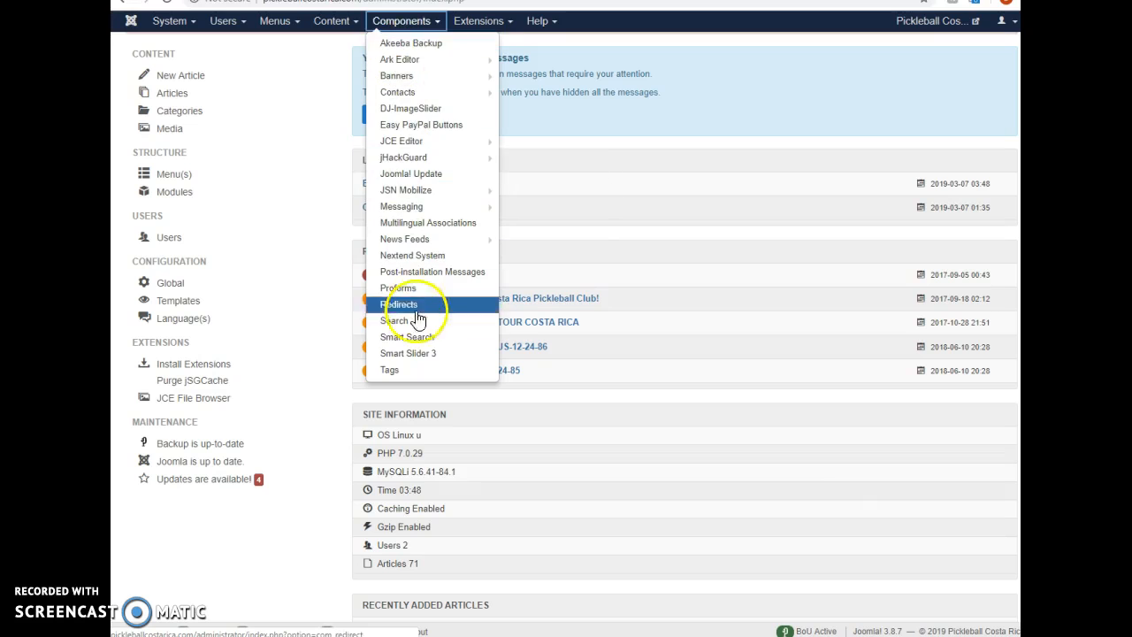
- Open Smart Slider 3, skip the license prompt and create a slider named VideoSlider with the Default preset at 1200 × 500 px
click(416, 350)
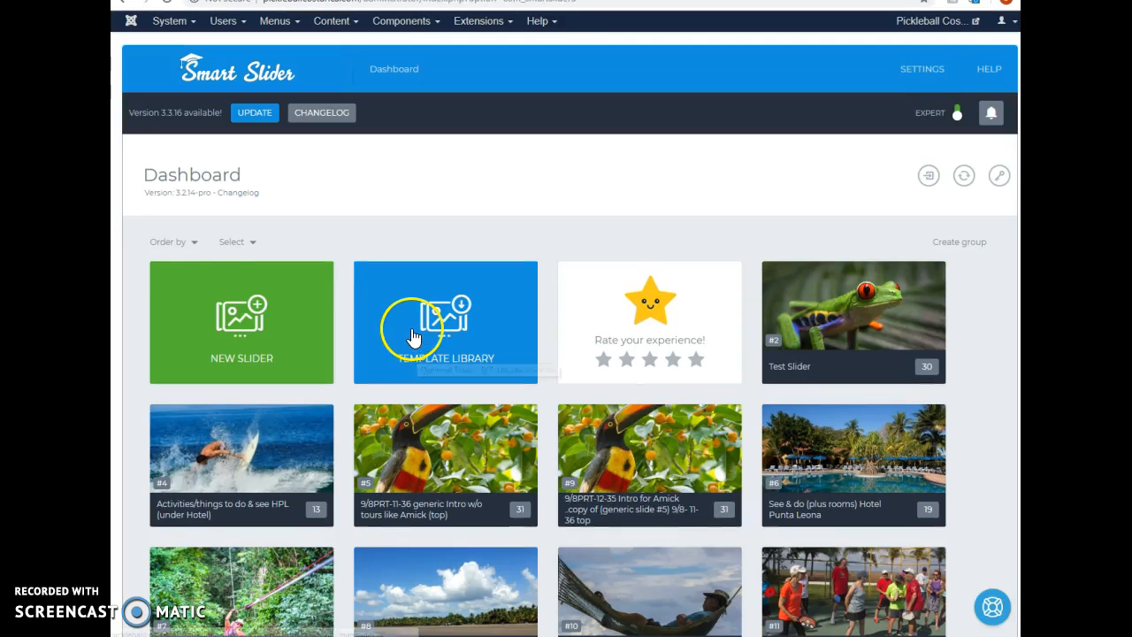
click(262, 303)
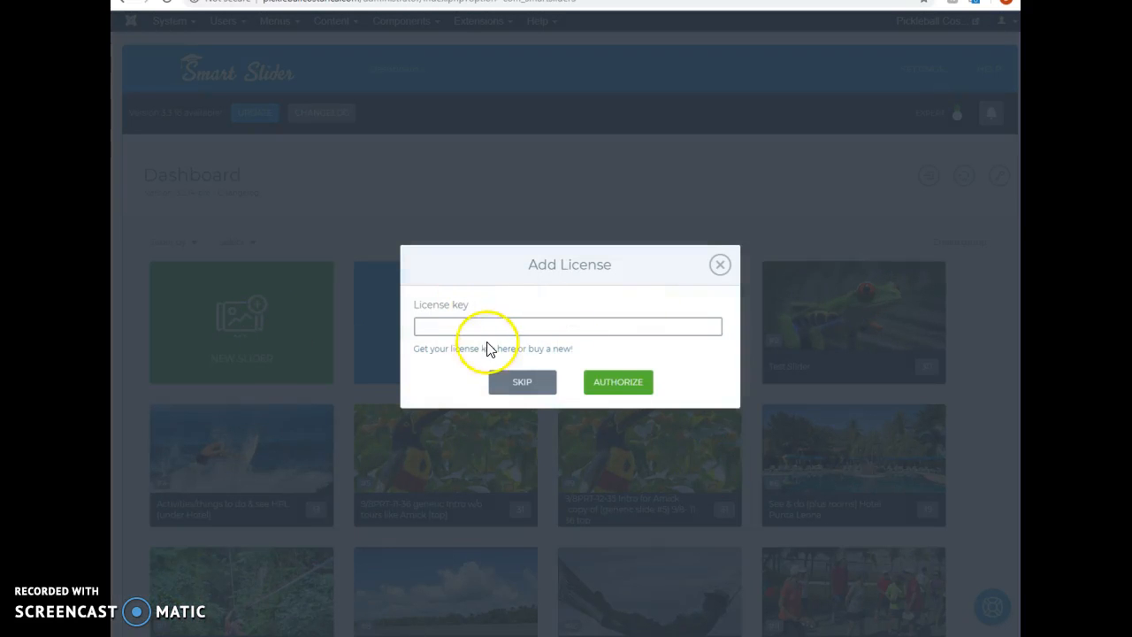
click(518, 382)
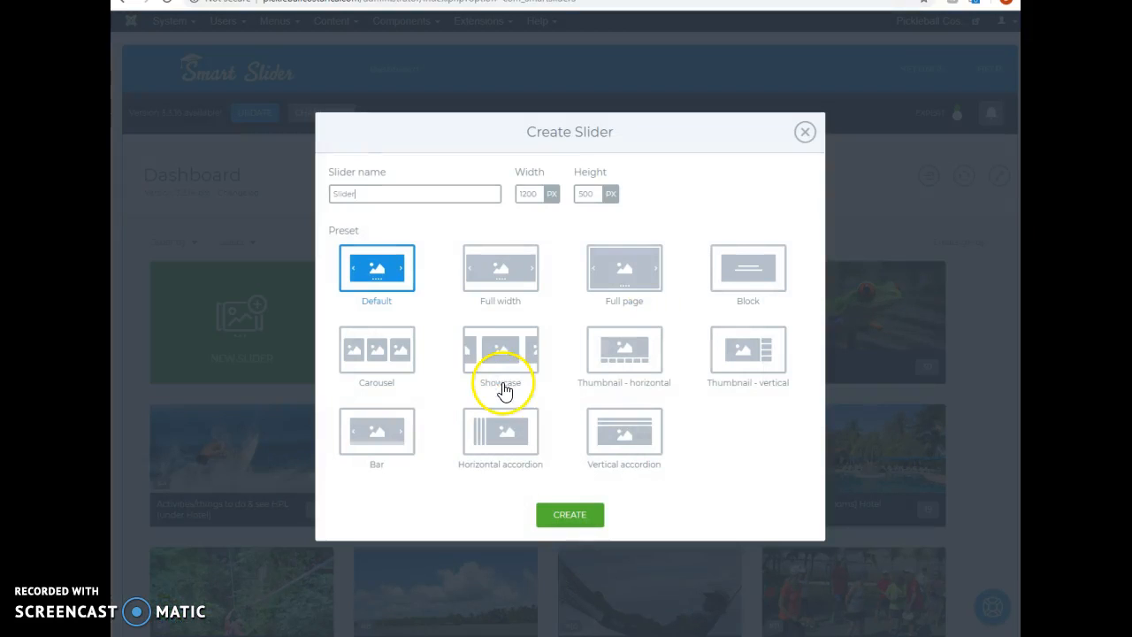
drag(359, 194, 311, 196)
click(566, 514)
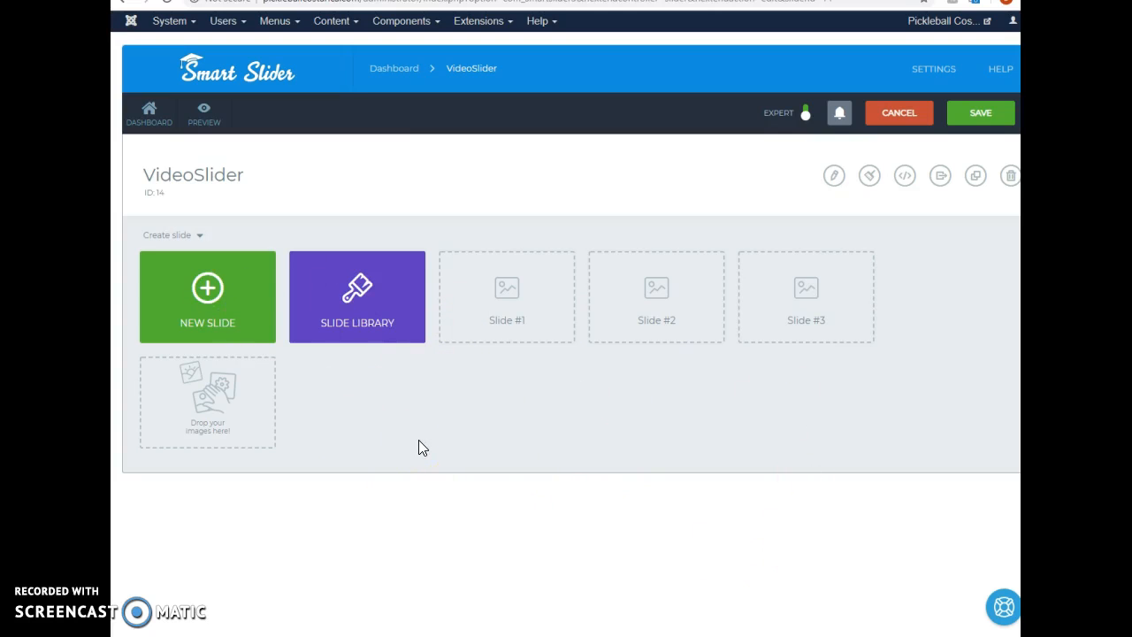
- Add the Coffee_Edgar.jpg image from the media library as a slide in VideoSlider
click(223, 314)
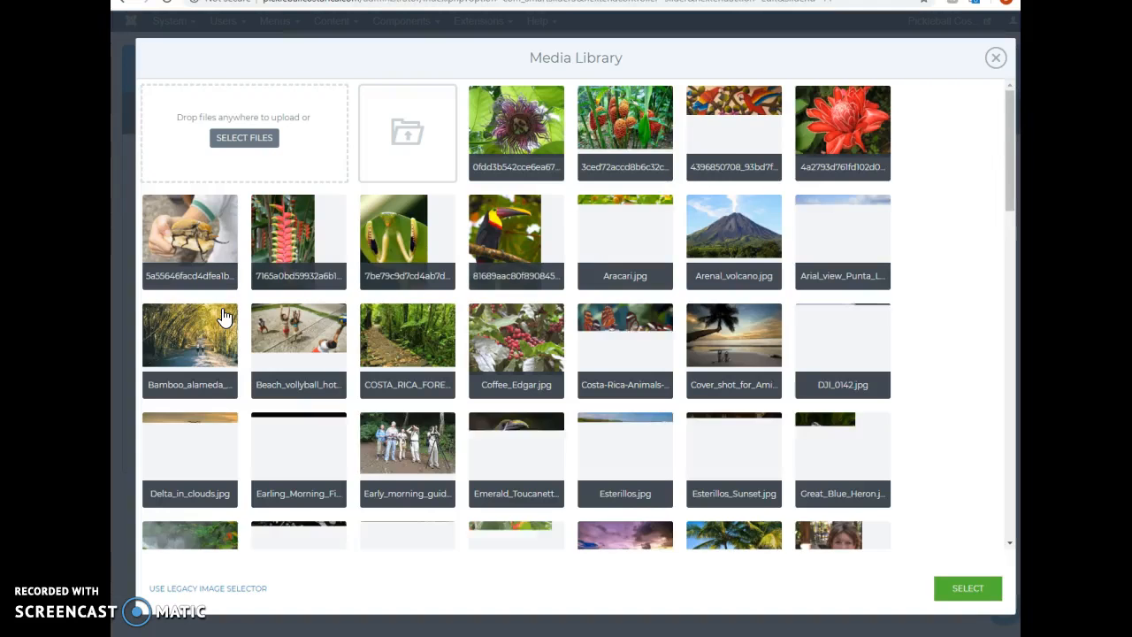
click(500, 353)
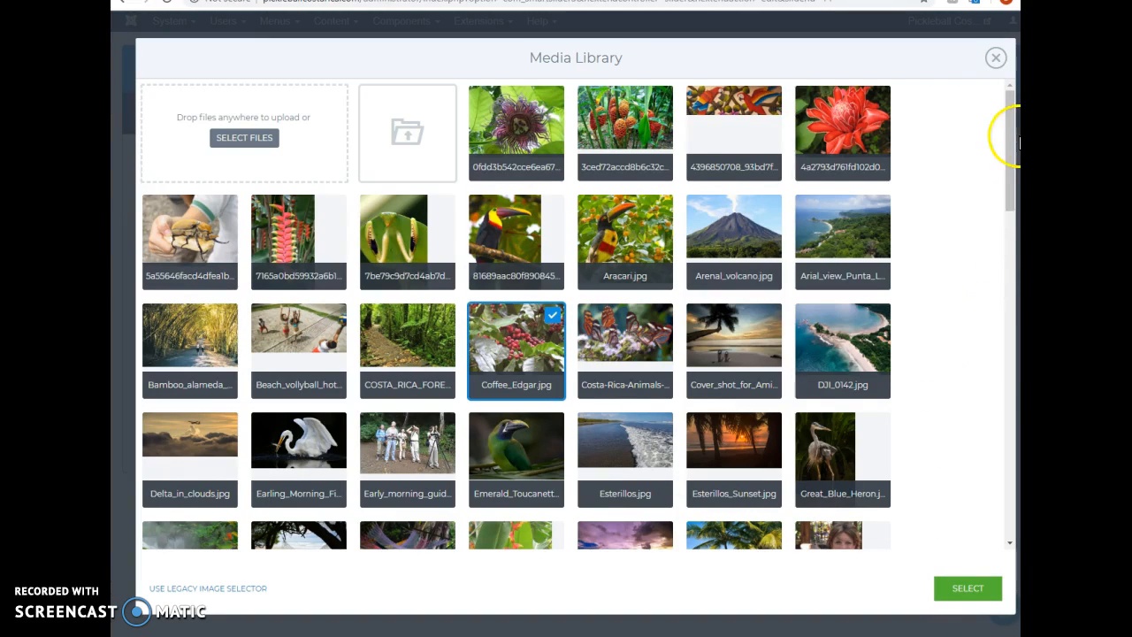
drag(1007, 136, 1011, 51)
click(981, 591)
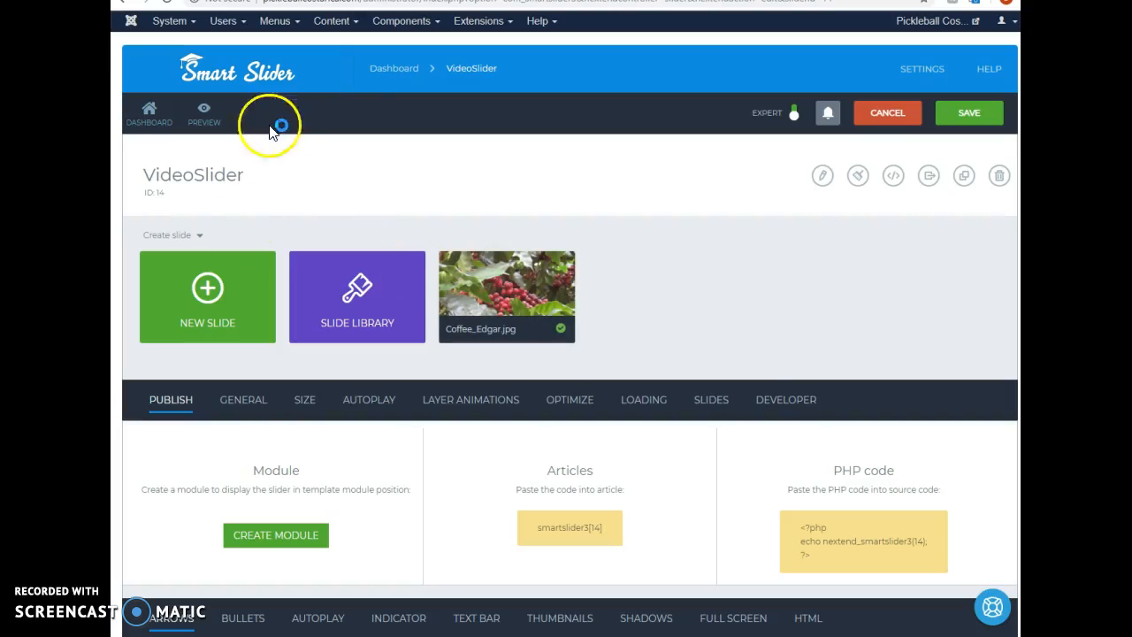
- Set the slider's slide background image fill to Fit in its general settings
click(252, 405)
scroll(253, 404, down, 3)
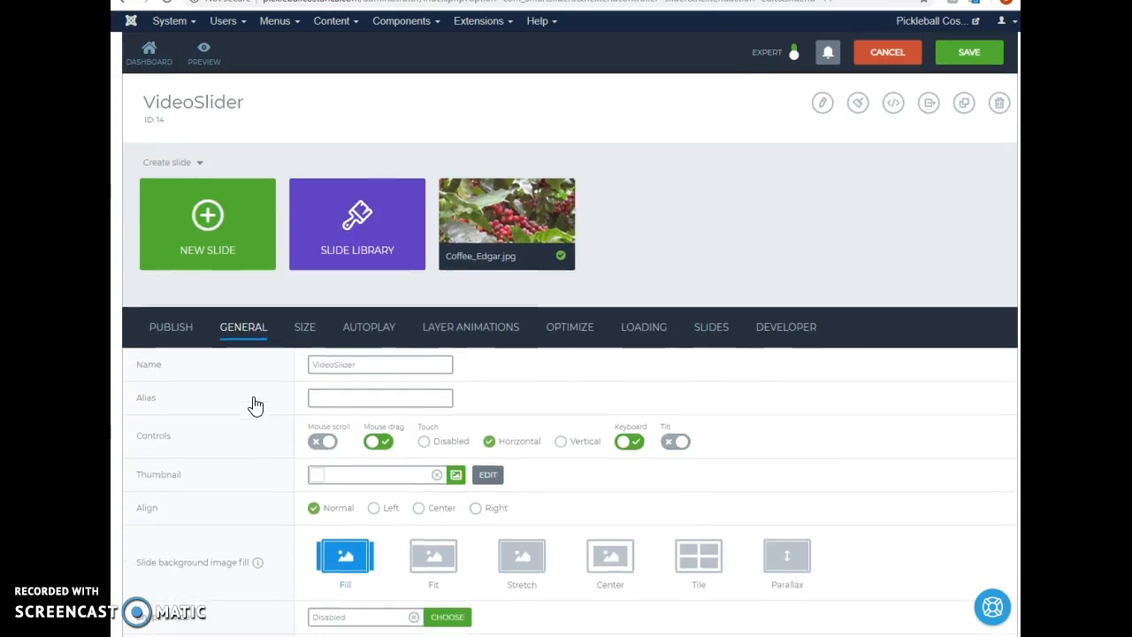
click(447, 490)
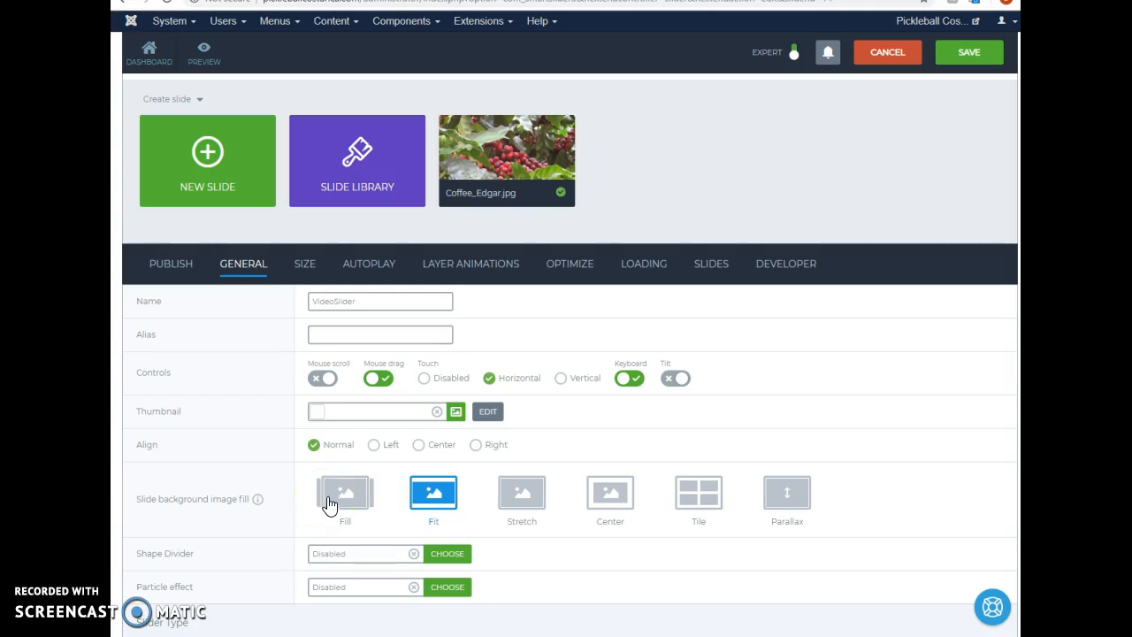
- Choose the arrow style with small dark grey and blue square buttons for the slider
scroll(329, 504, down, 3)
scroll(372, 398, down, 3)
scroll(373, 391, down, 10)
scroll(373, 391, up, 1)
scroll(373, 392, down, 1)
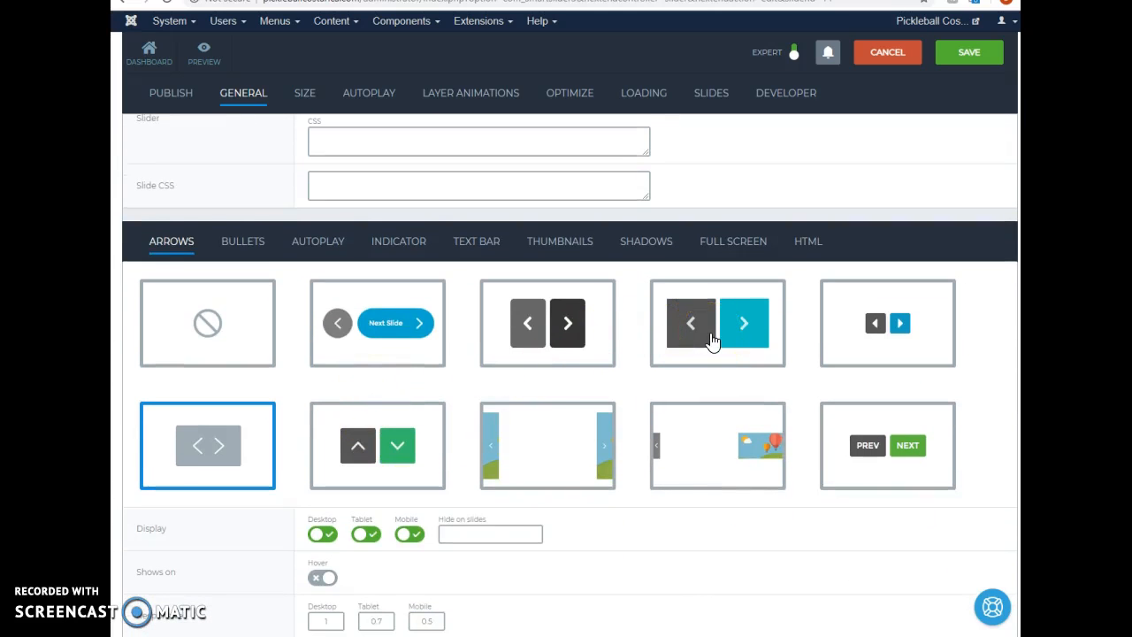
click(895, 341)
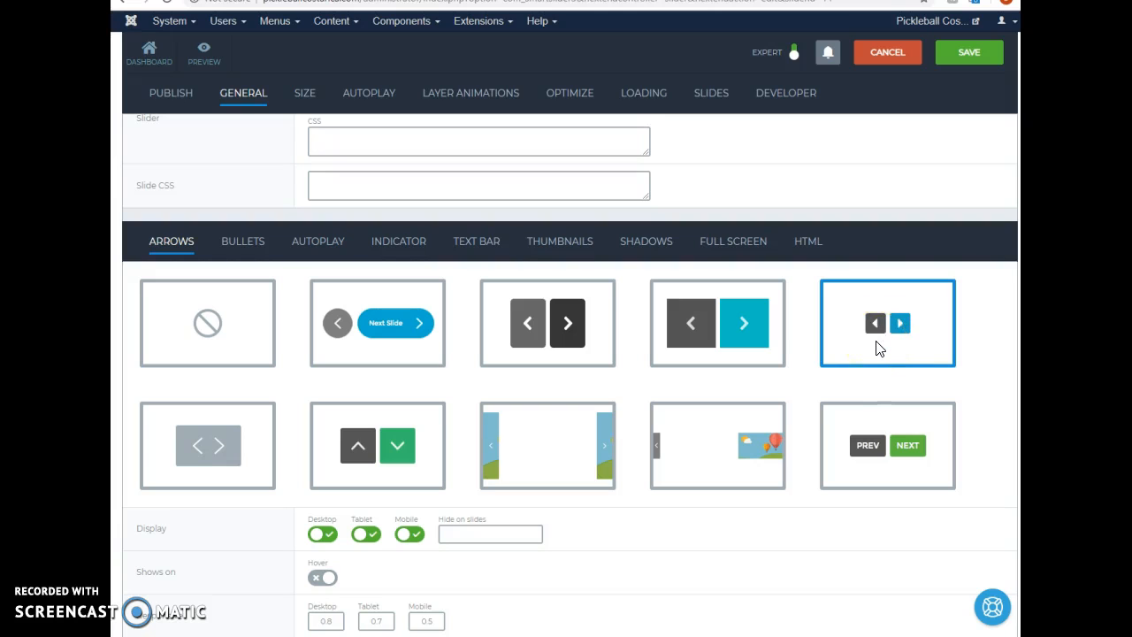
- Save VideoSlider and return to the dashboard to find it in the list of sliders
scroll(501, 288, up, 15)
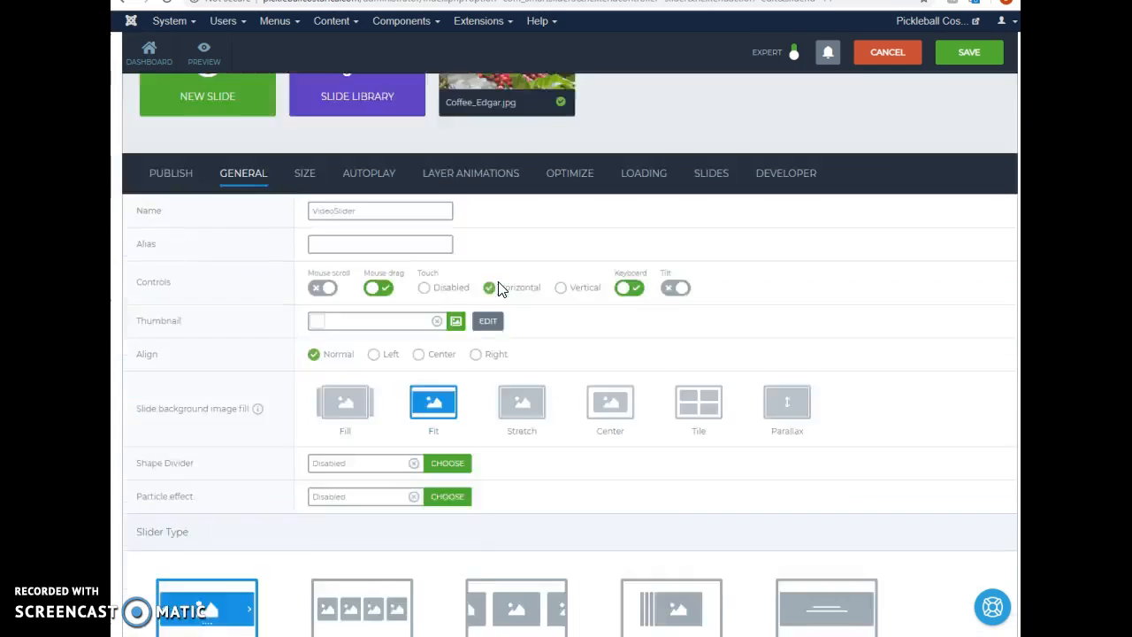
scroll(500, 288, up, 3)
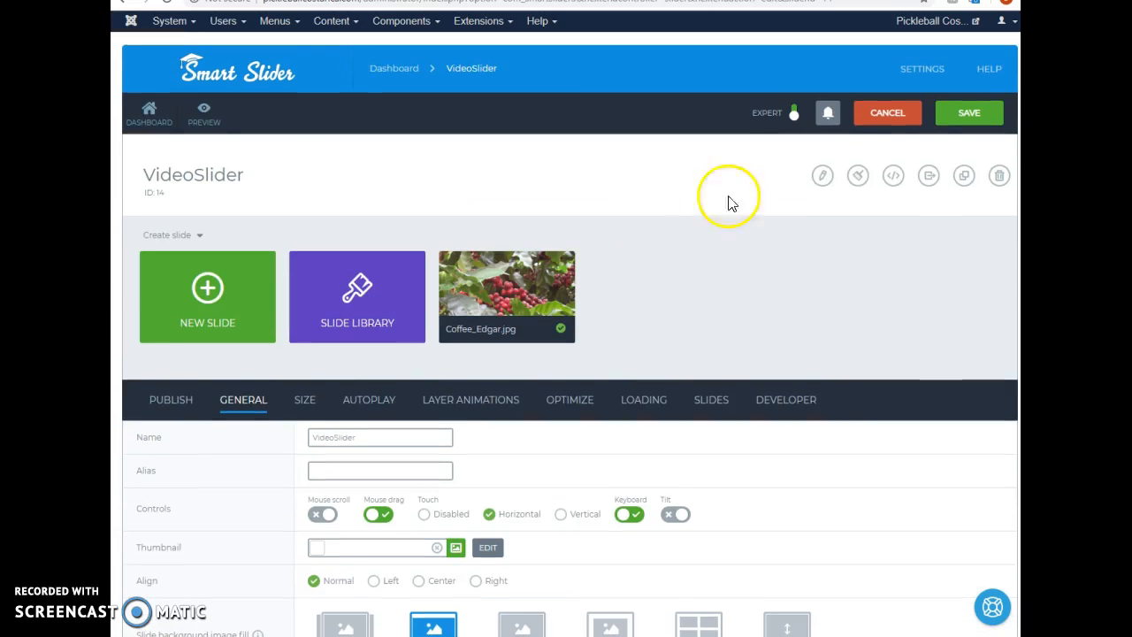
click(965, 115)
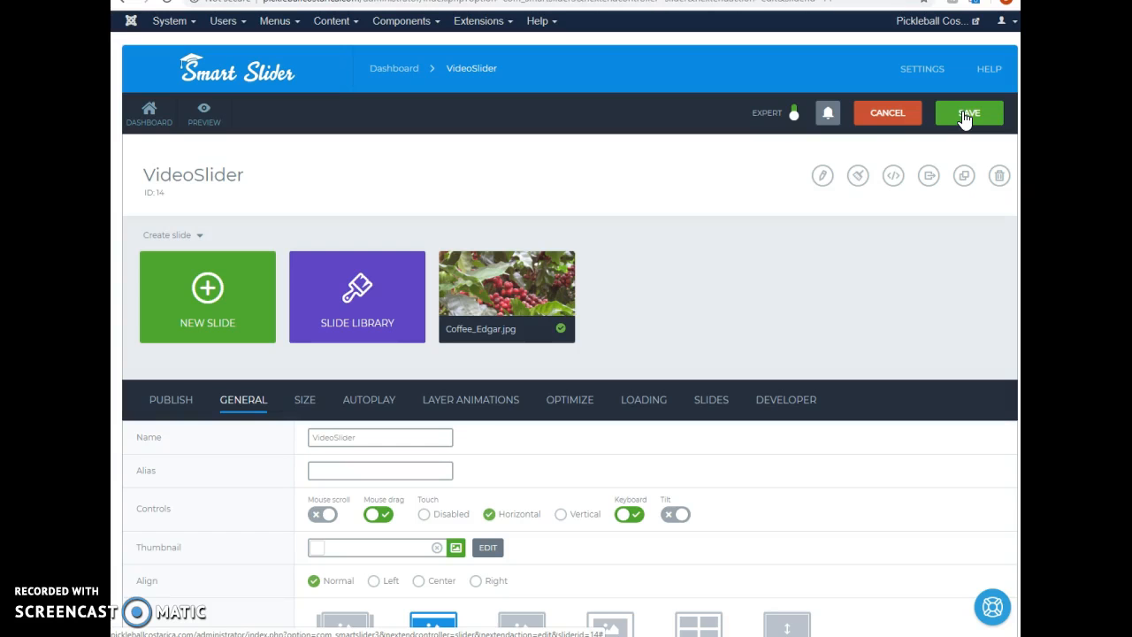
click(884, 115)
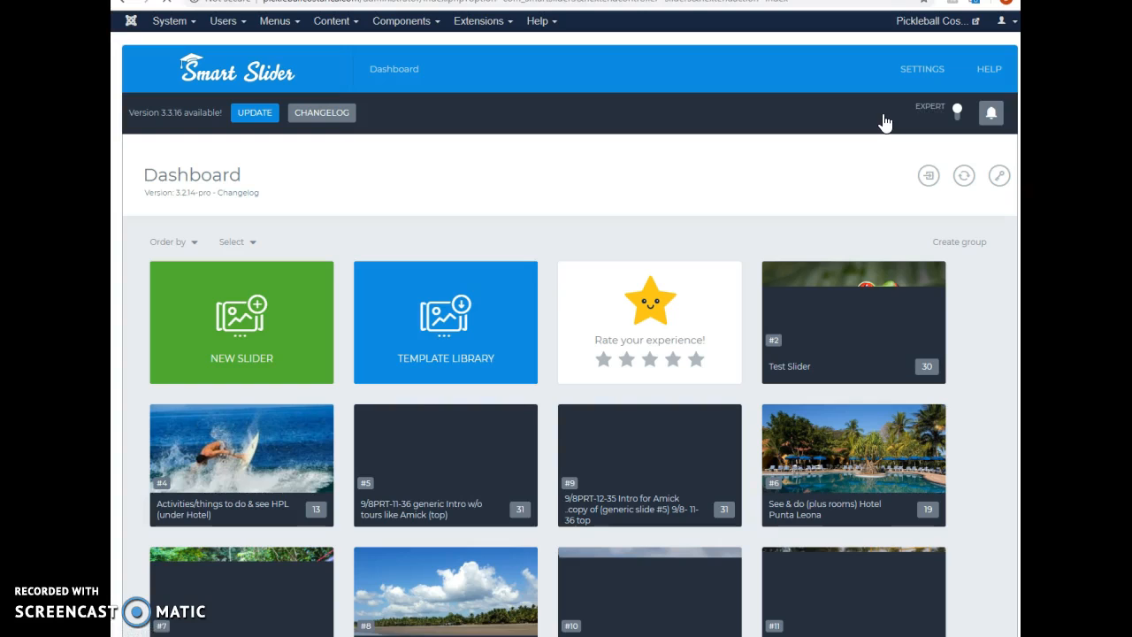
scroll(419, 222, down, 3)
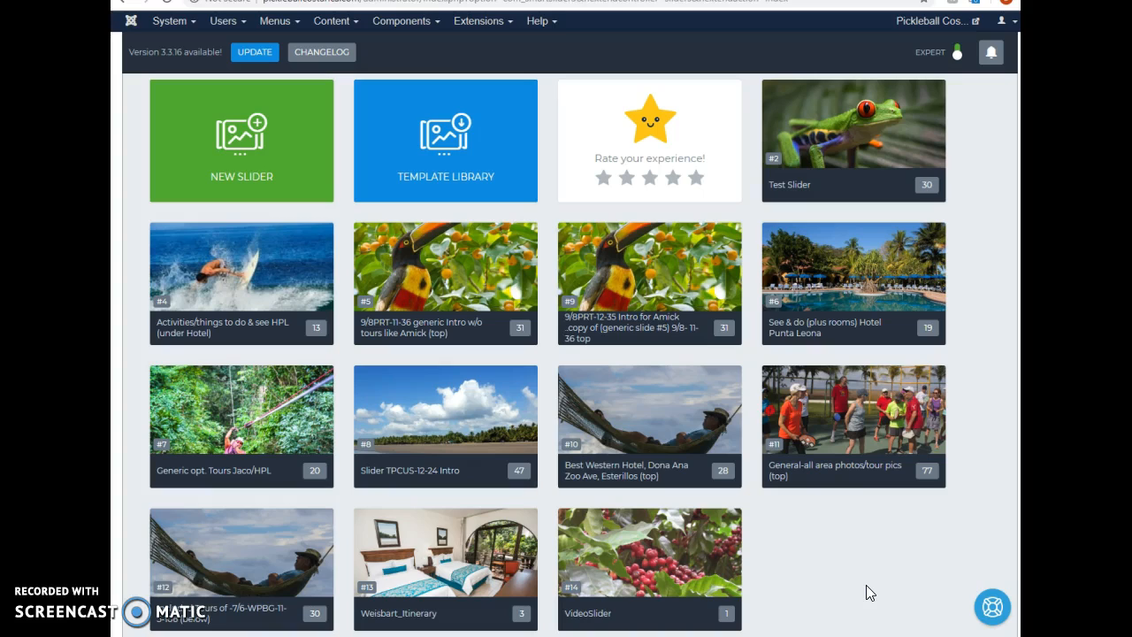
click(844, 579)
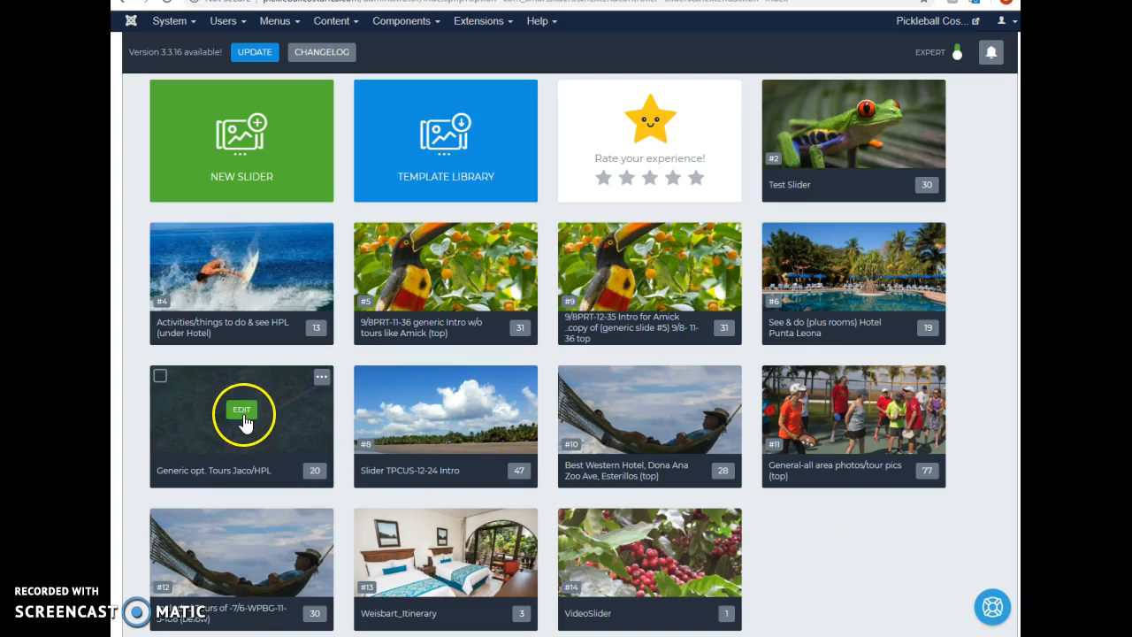
- Open the costa-rica-cacao-fruit-300x225.jpg slide of the Generic opt. Tours Jaco/HPL slider and select its large Chocolate Tour text layer
click(243, 413)
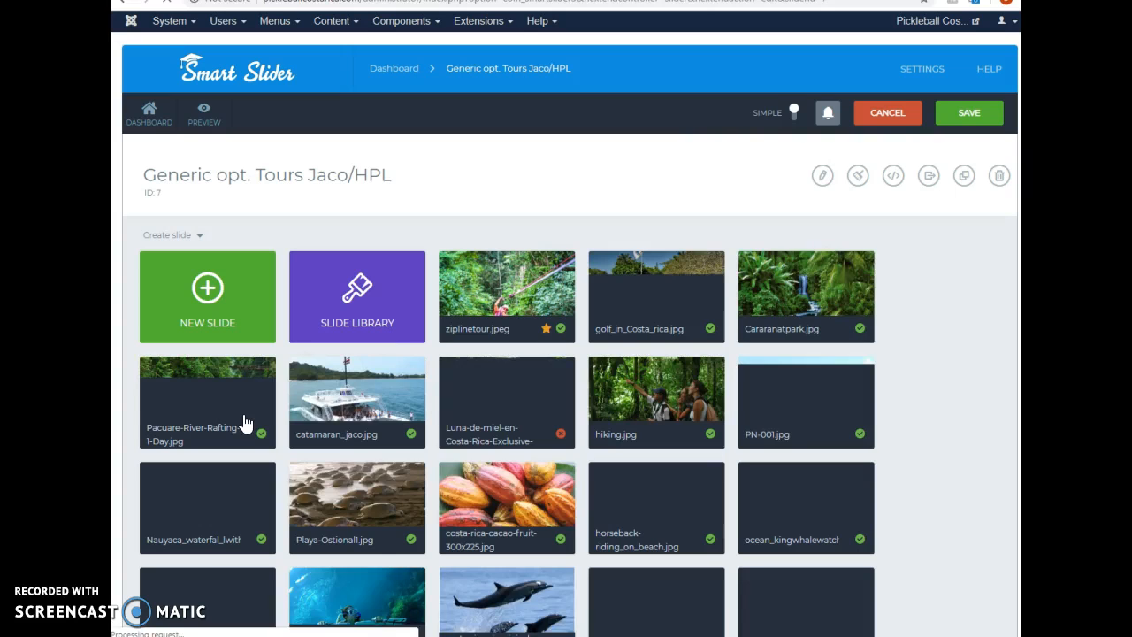
click(539, 516)
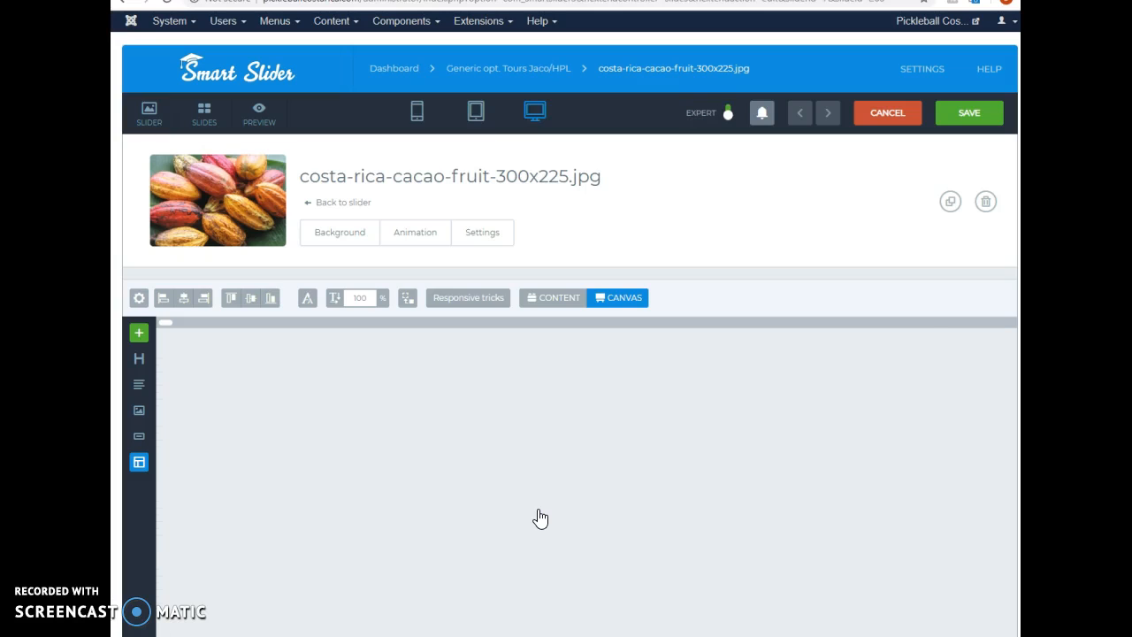
scroll(648, 200, down, 2)
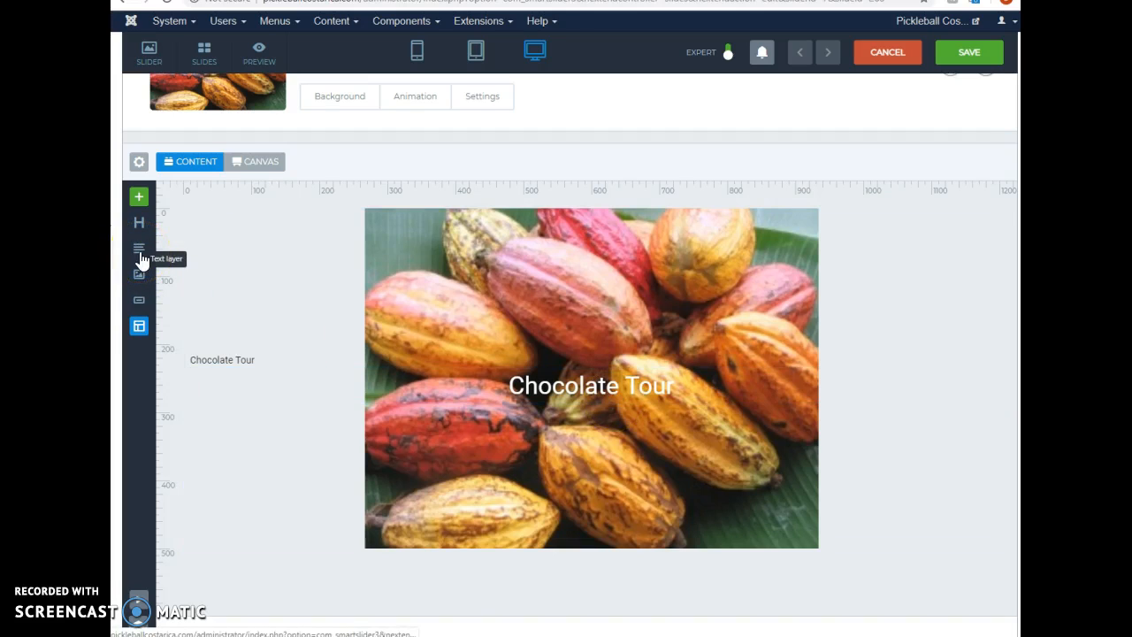
click(578, 392)
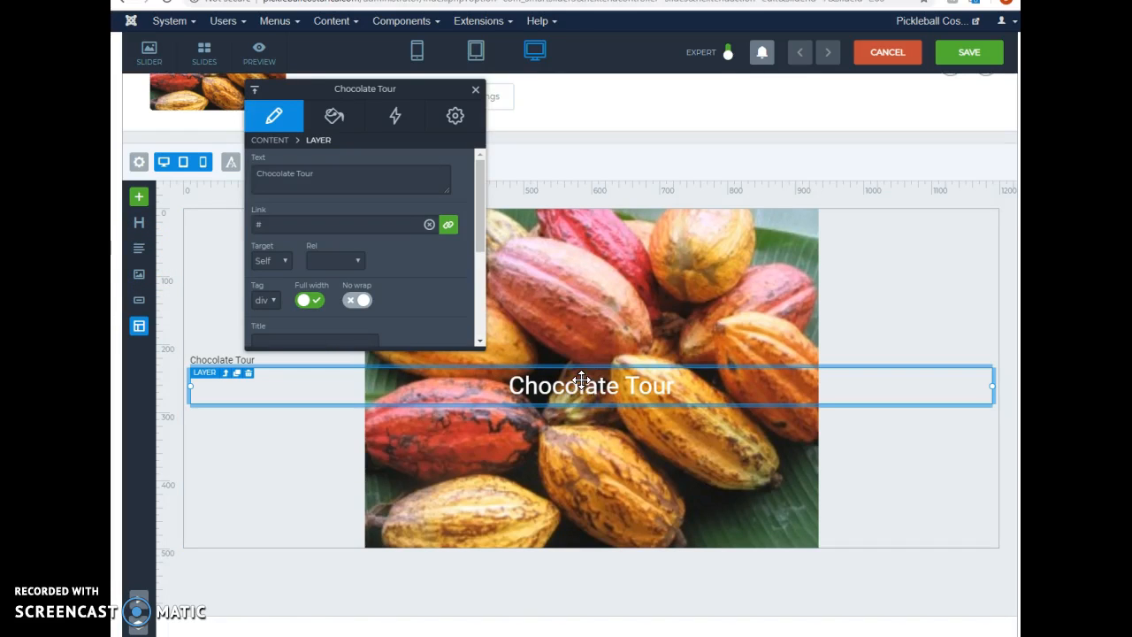
scroll(581, 380, up, 1)
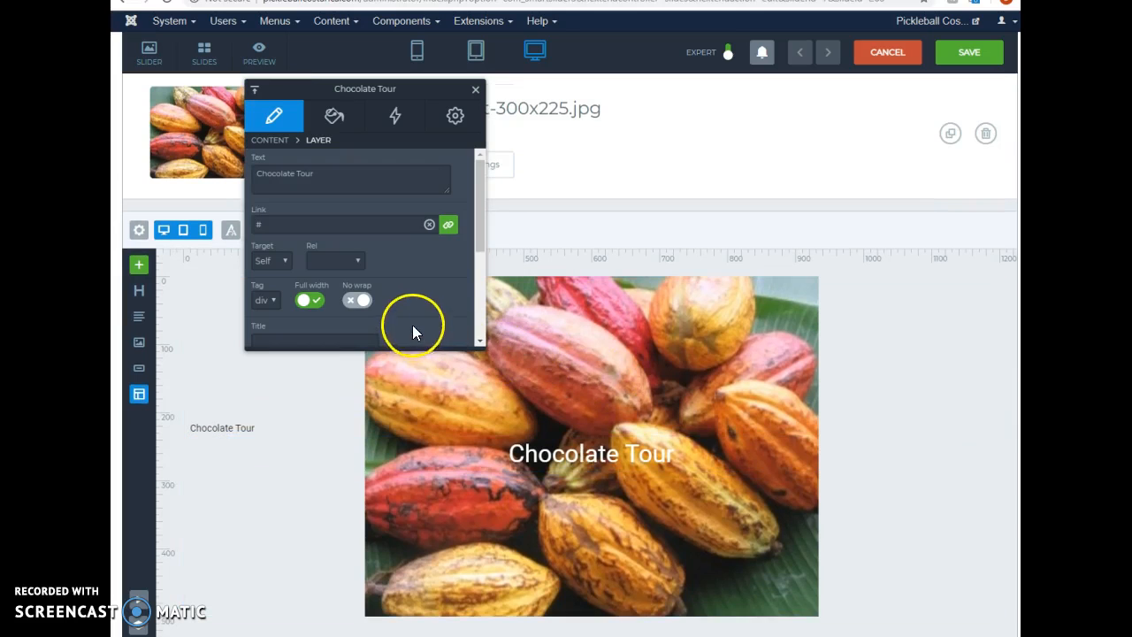
- Examine the text and link fields of the Chocolate Tour layer
drag(322, 177, 298, 176)
click(343, 174)
click(300, 226)
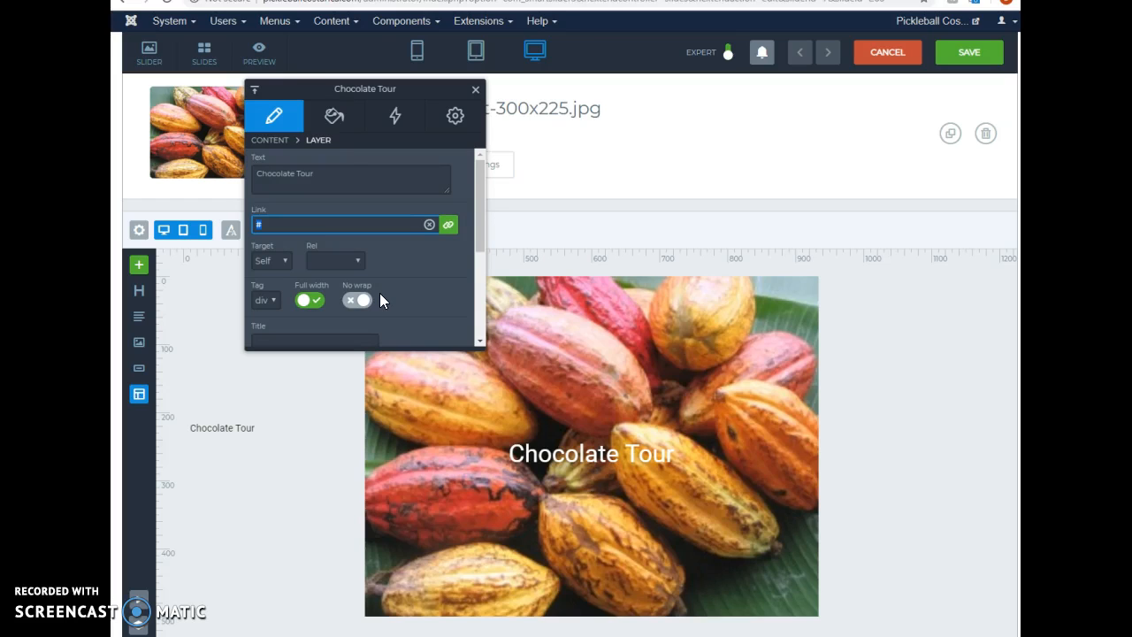
- Try orange and green as the font color of the Chocolate Tour layer
click(334, 125)
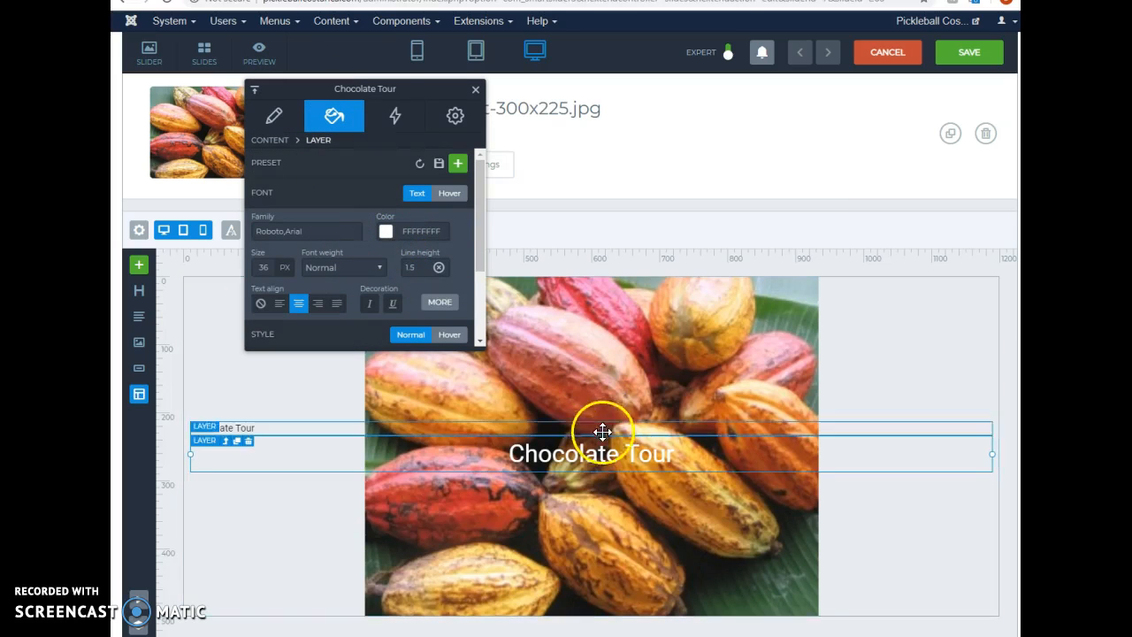
click(386, 233)
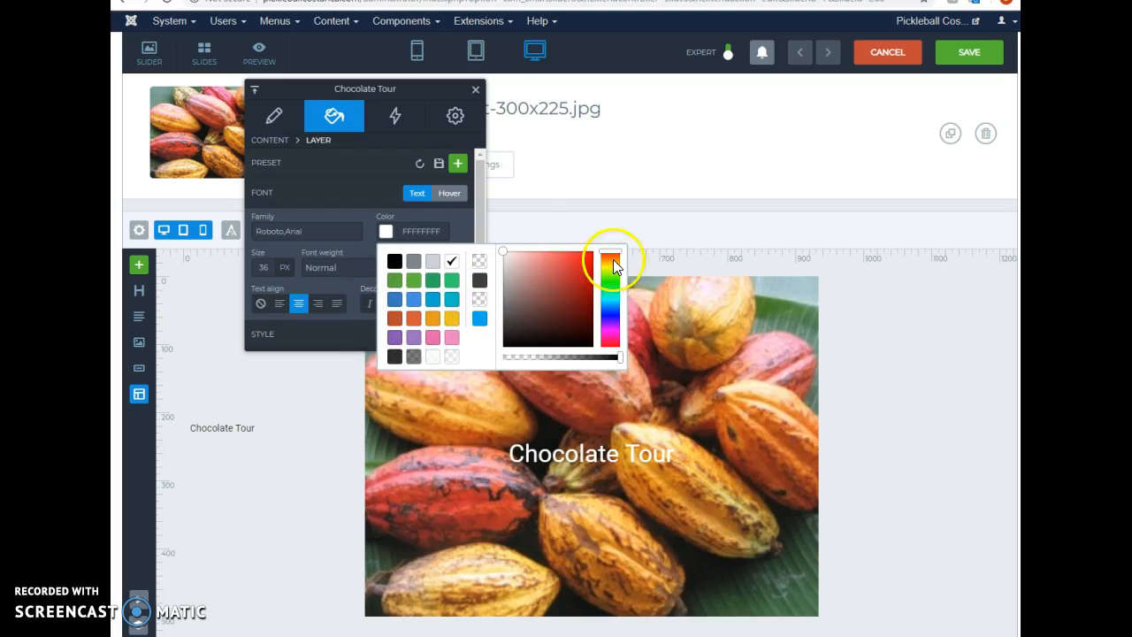
mouse_move(611, 257)
mouse_down()
mouse_move(611, 324)
mouse_move(610, 258)
mouse_up()
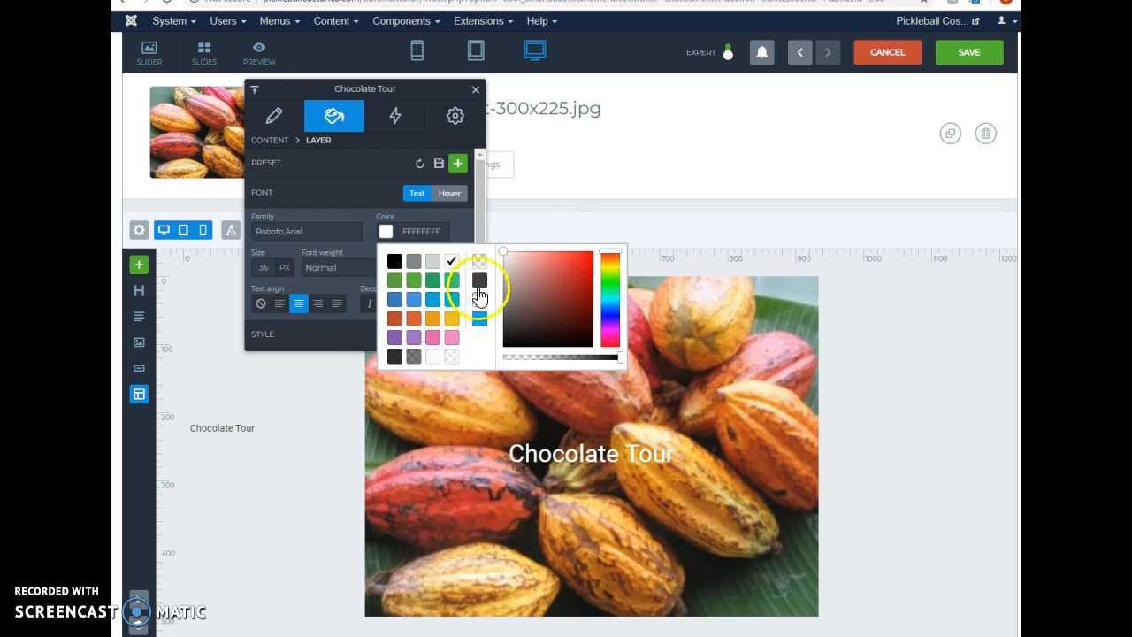
click(413, 319)
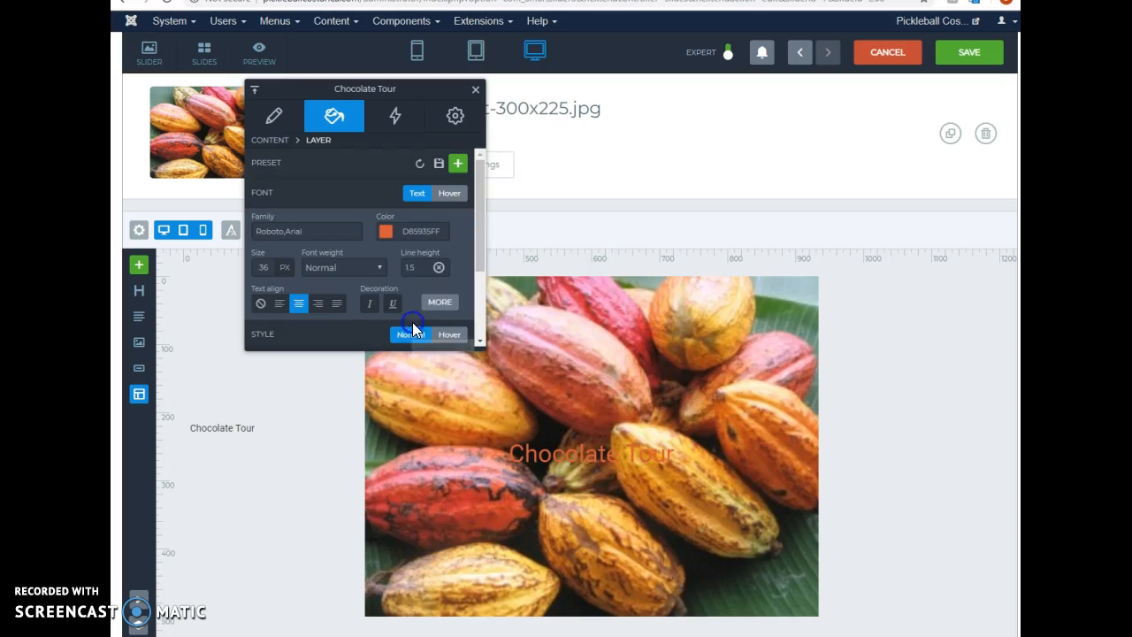
click(406, 231)
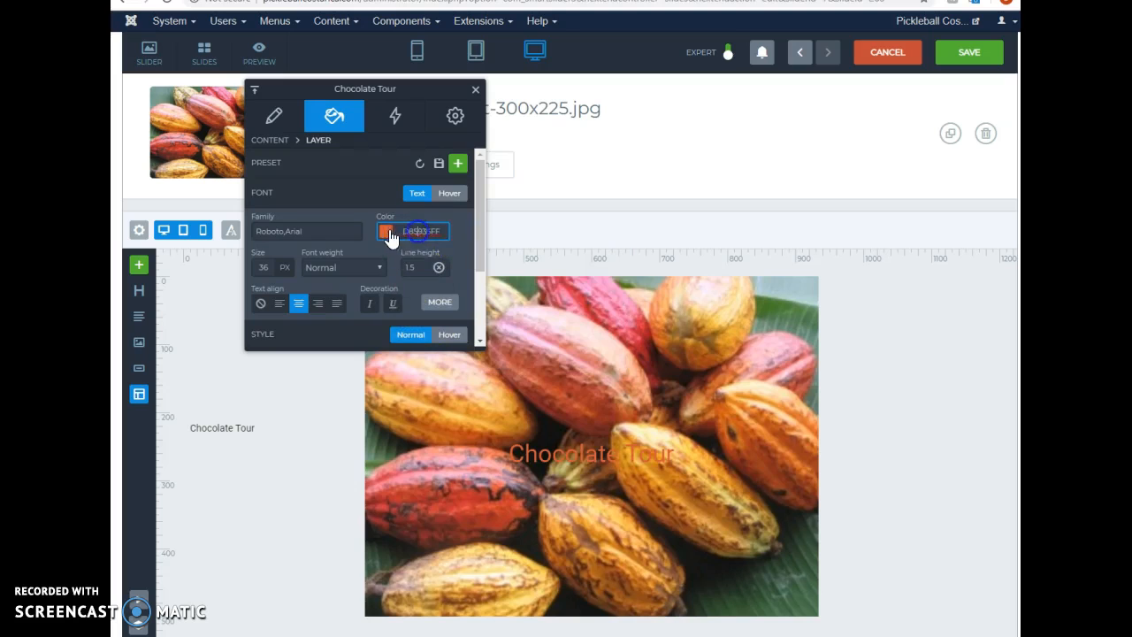
click(451, 282)
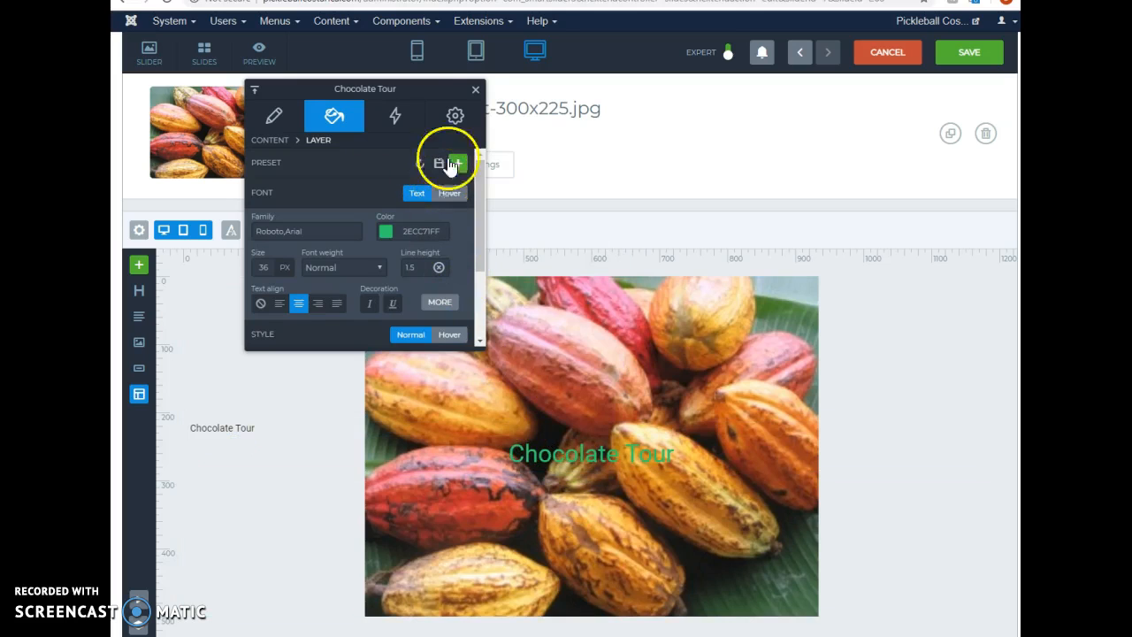
- Set the Chocolate Tour layer's font color to white and close the layer settings
click(396, 230)
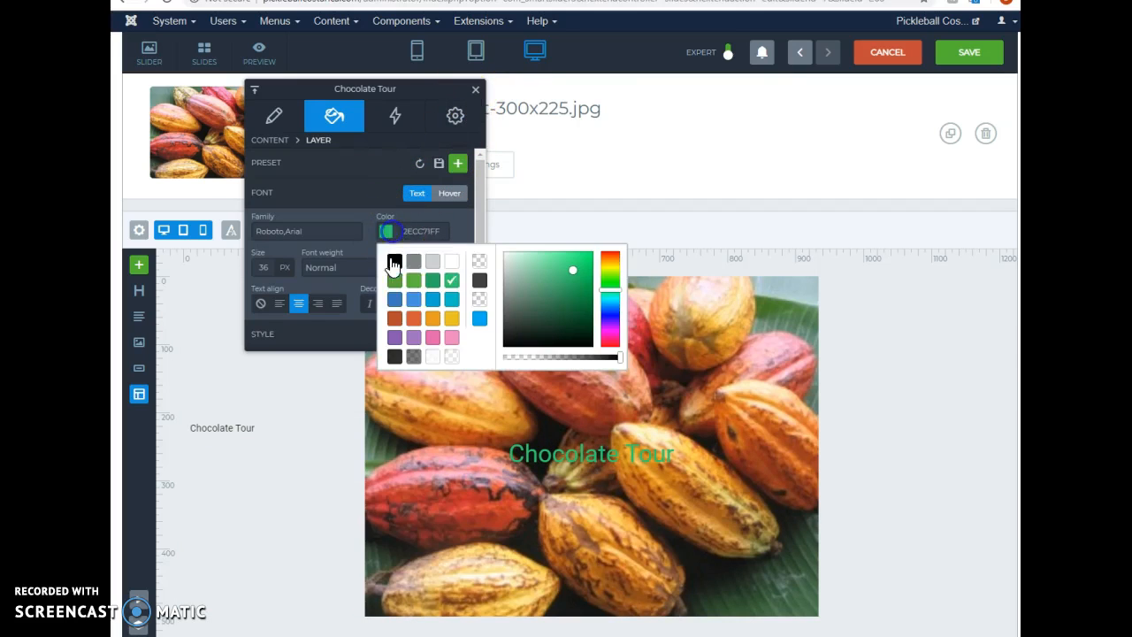
click(452, 262)
click(475, 92)
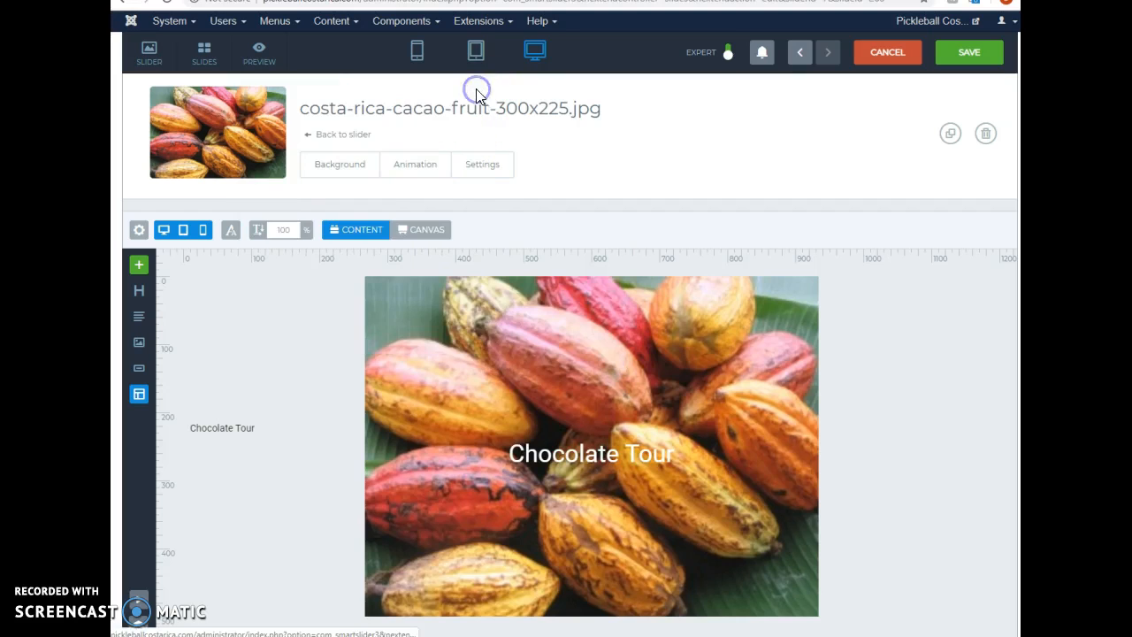
- Save the slide and return to the Generic opt. Tours Jaco/HPL slider overview
click(968, 53)
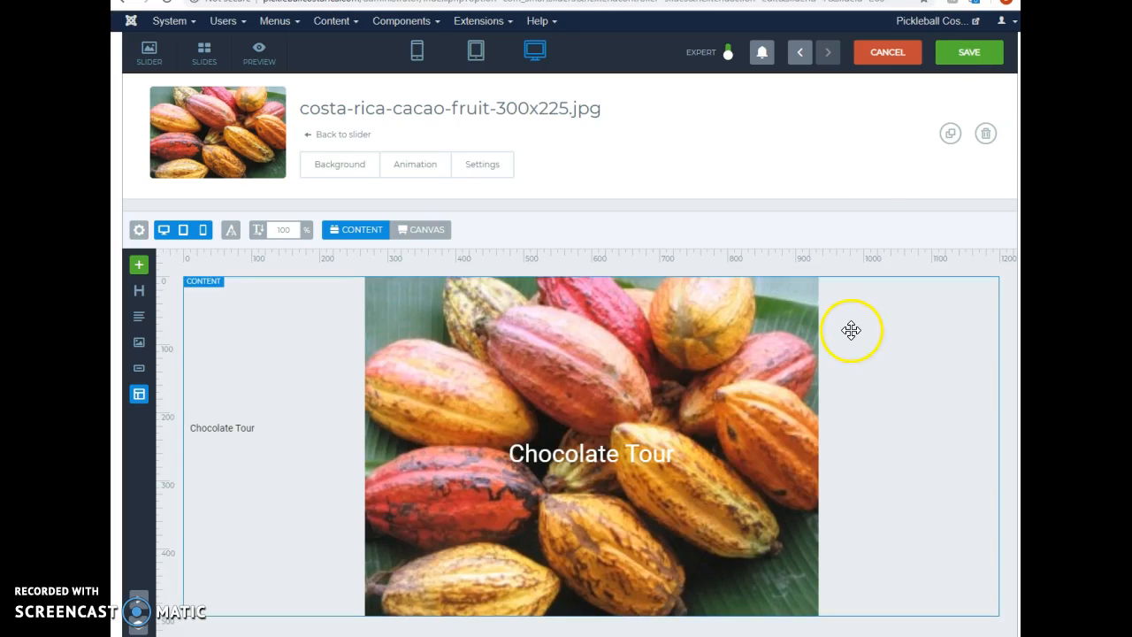
click(913, 56)
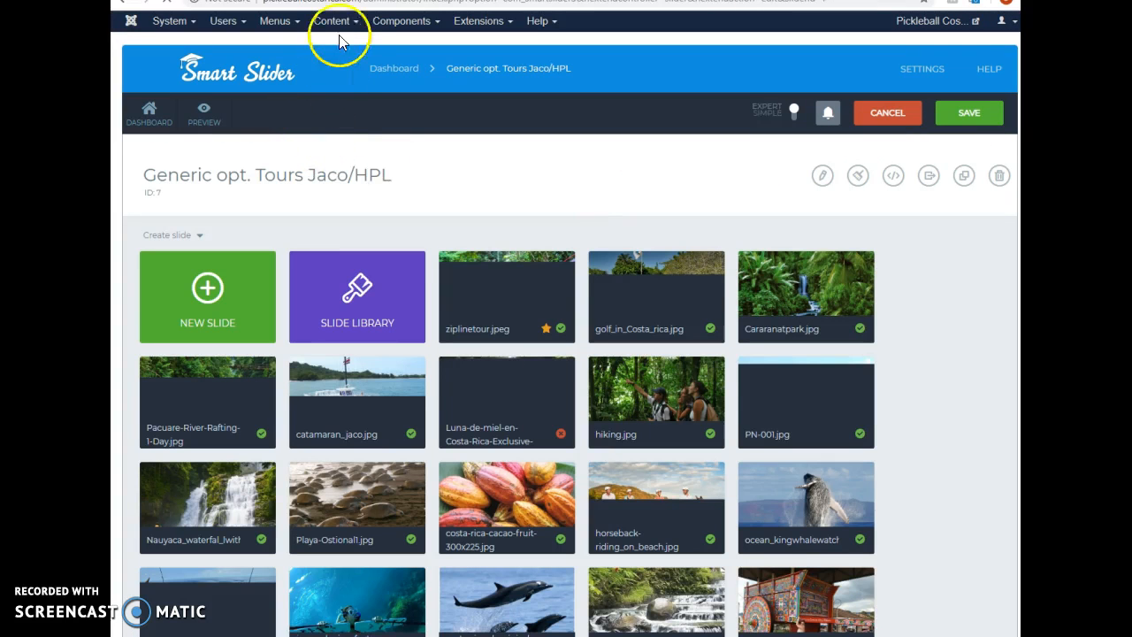
- Open the article Itinerary- 7/6-LPTCUS-13-36-106 for editing from the Joomla article list
click(335, 23)
click(335, 43)
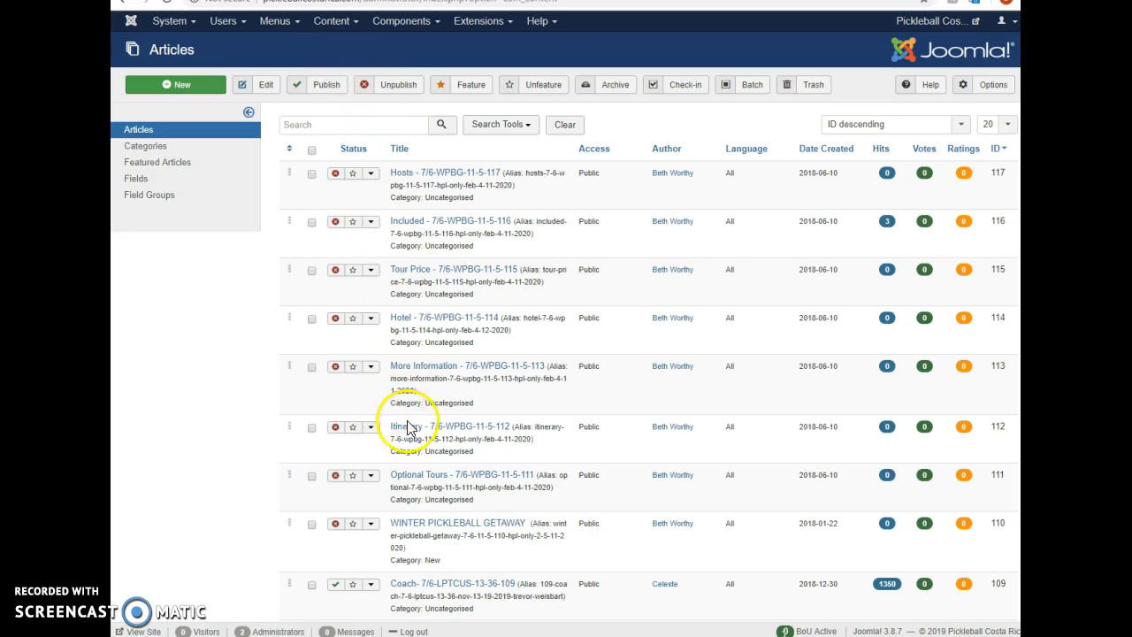
scroll(513, 556, down, 3)
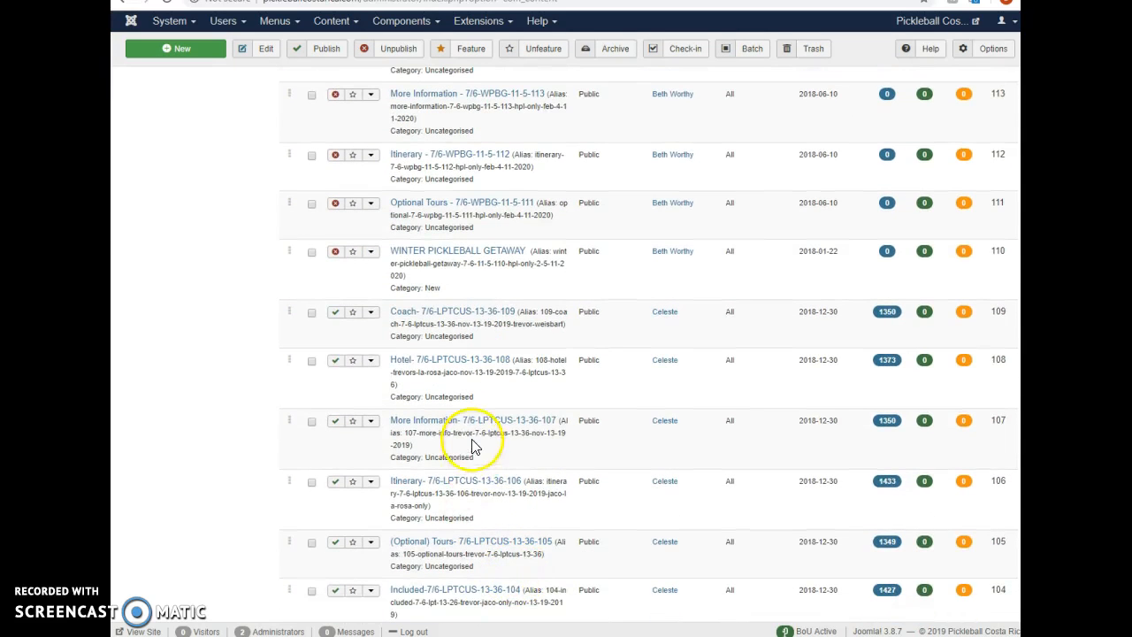
click(466, 486)
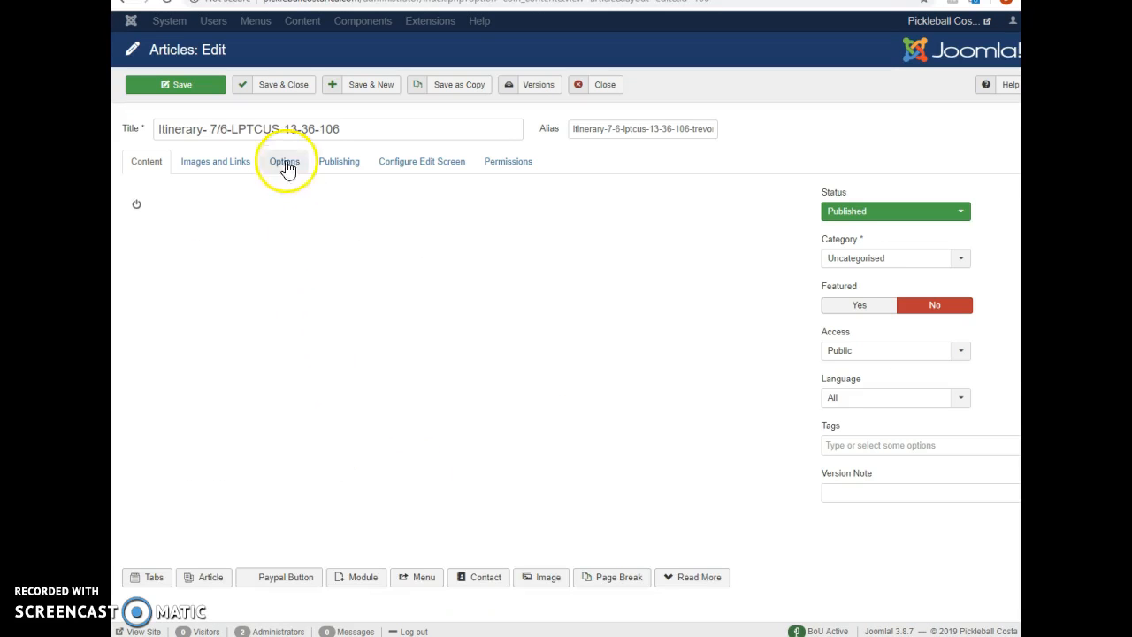
- Place the cursor on the blank line between "Overnight La Rosa De America Hotel" and the Day 7 heading
scroll(436, 362, down, 20)
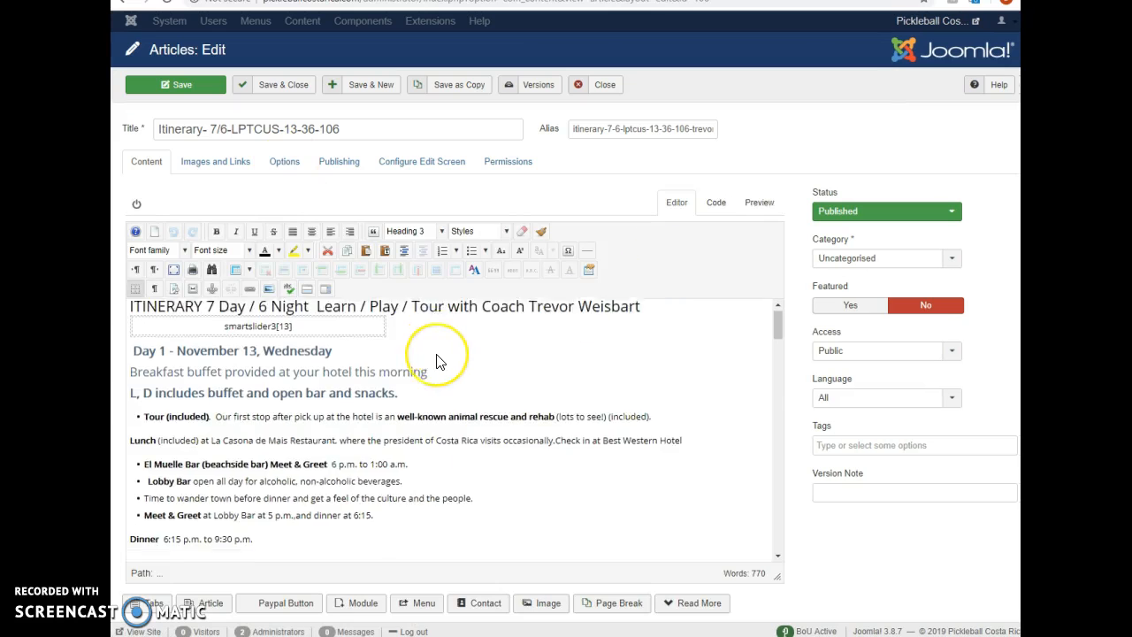
scroll(436, 362, down, 6)
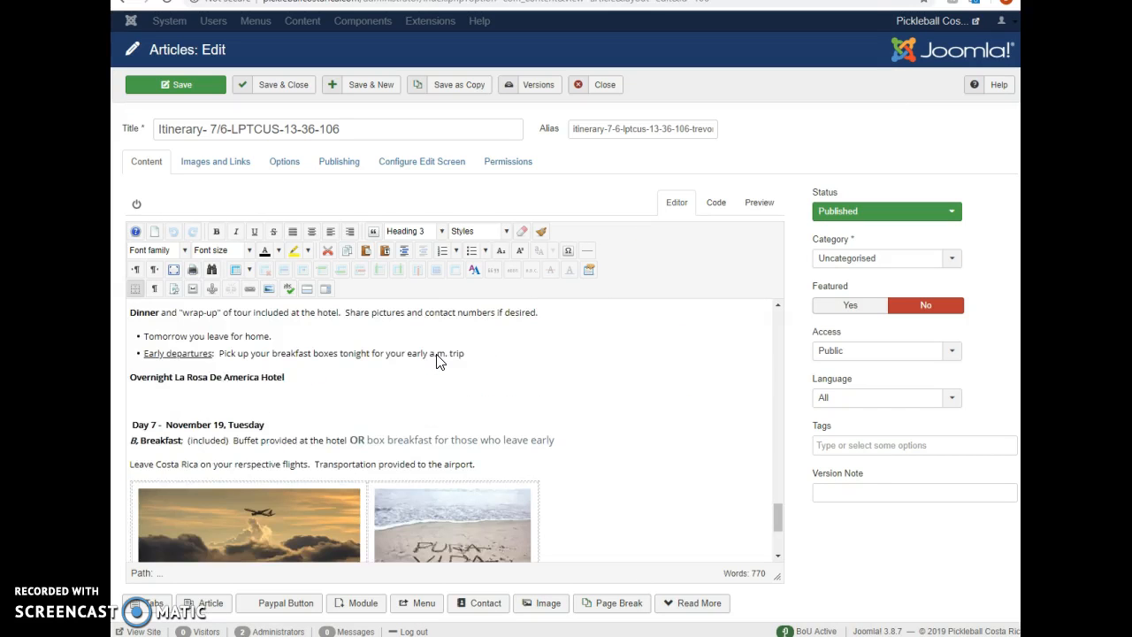
click(392, 517)
click(412, 504)
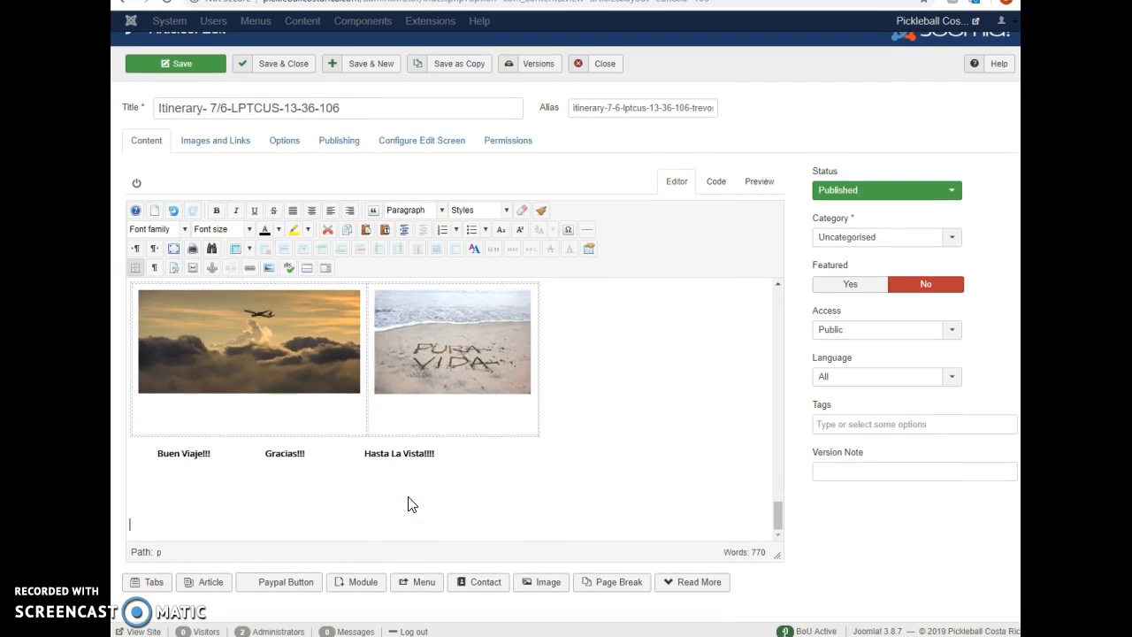
scroll(409, 503, up, 2)
scroll(409, 502, up, 1)
click(359, 460)
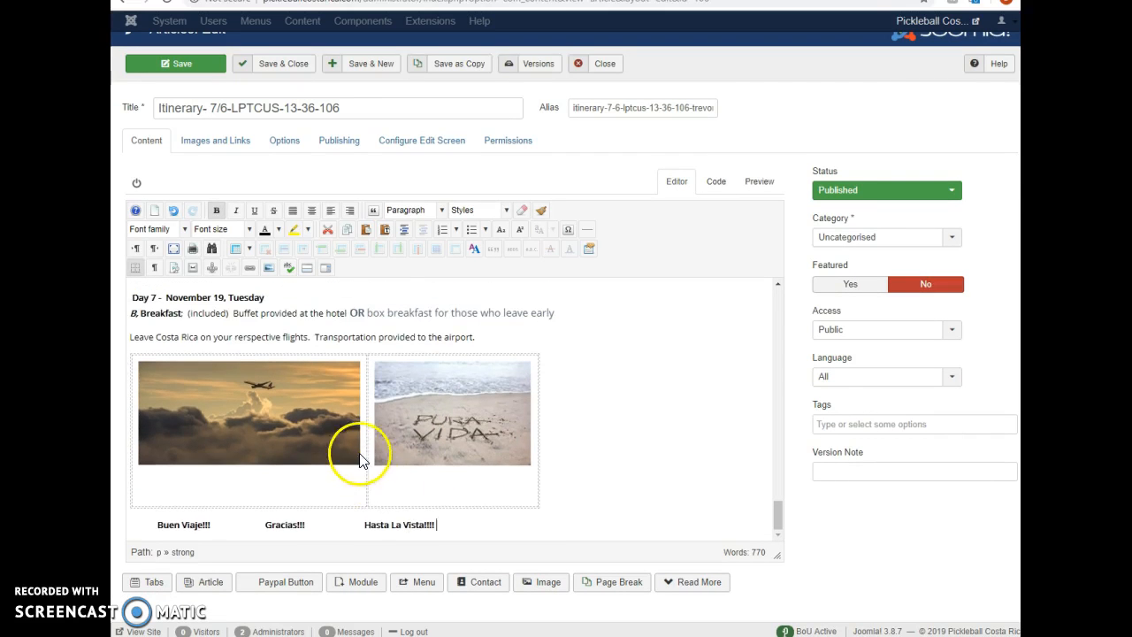
scroll(354, 442, up, 2)
click(304, 342)
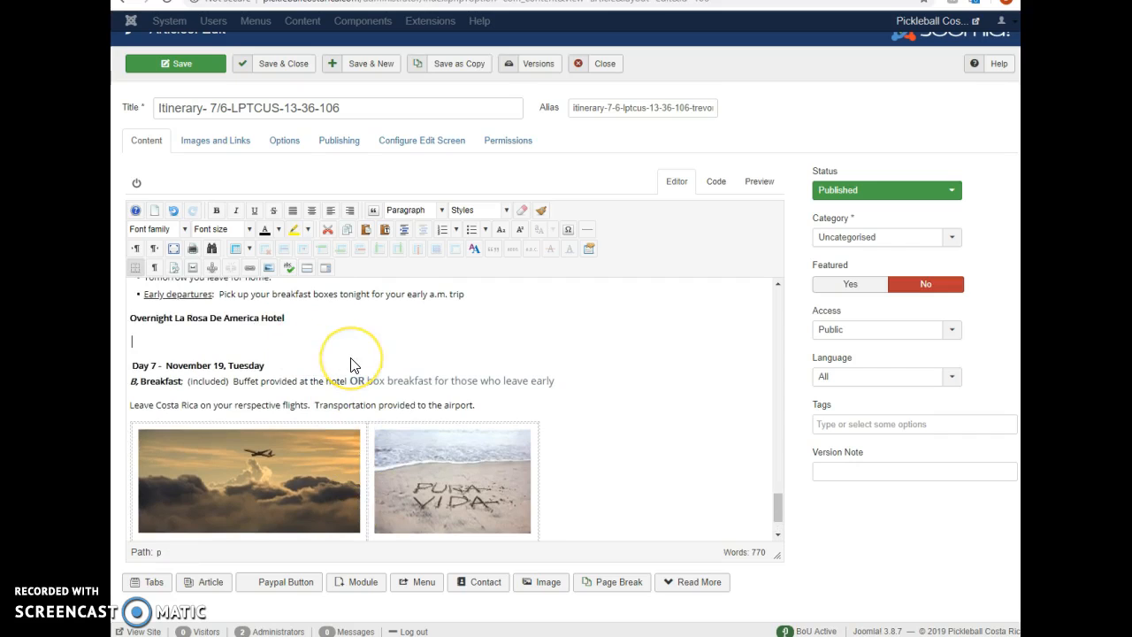
click(352, 313)
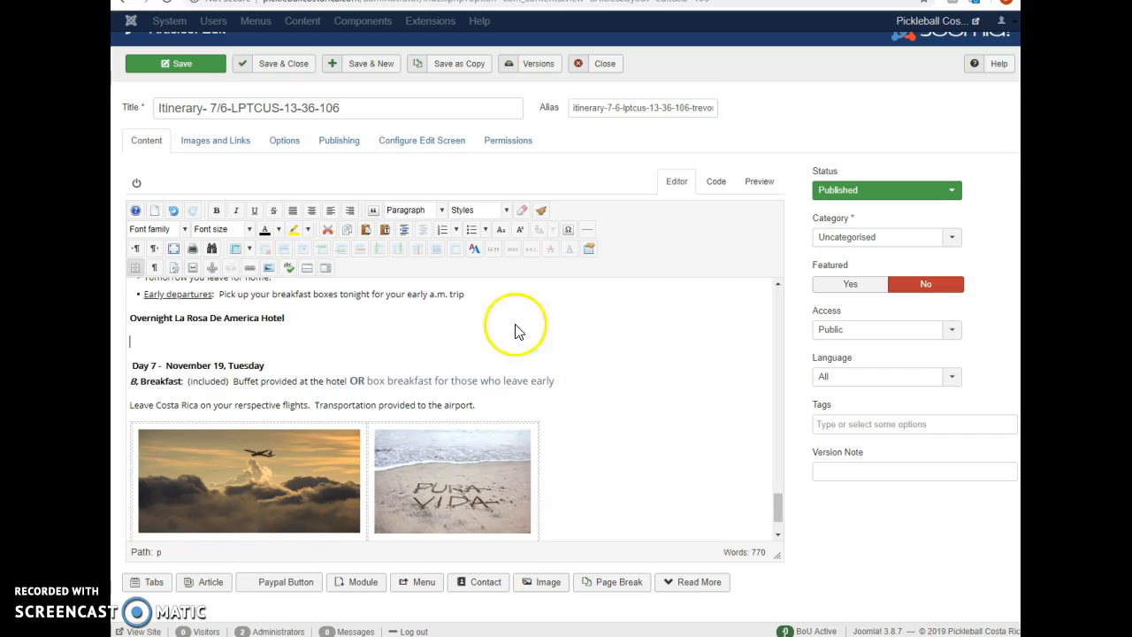
- Insert a table with 1 column, 1 row and a width of 40% above the Day 7 heading
click(234, 253)
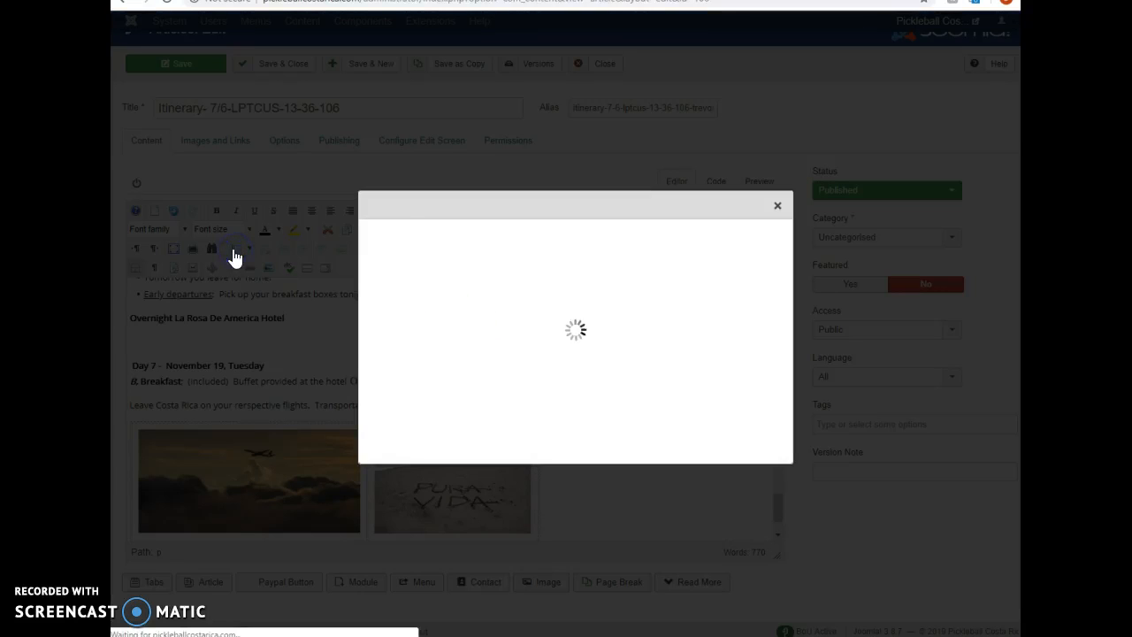
drag(473, 259, 452, 259)
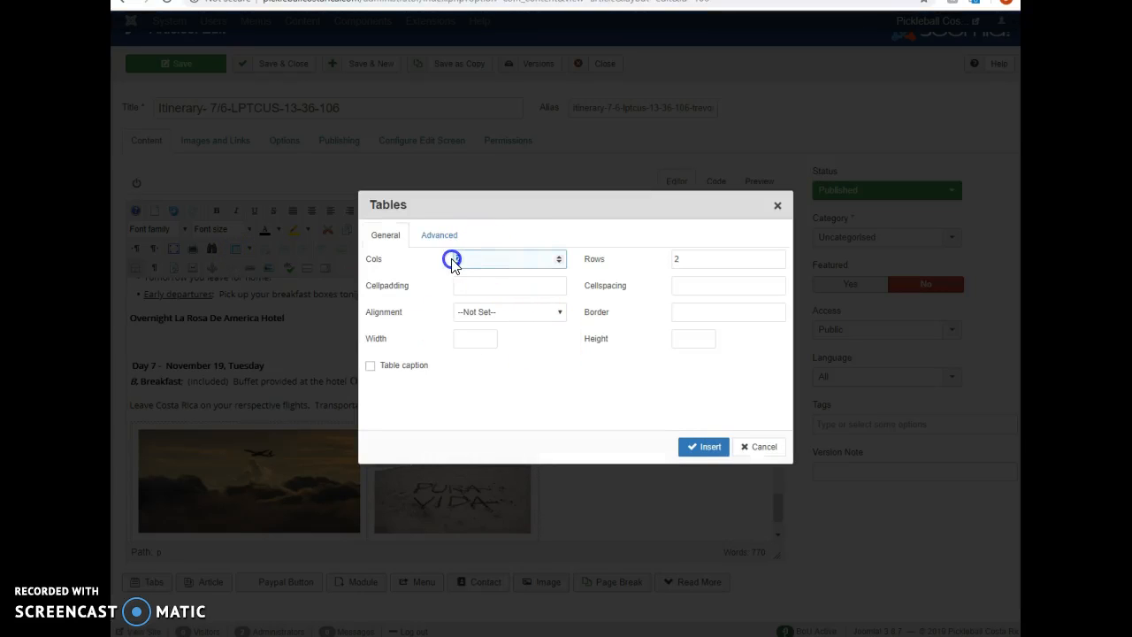
text(1)
drag(783, 265, 651, 255)
text(1)
click(469, 339)
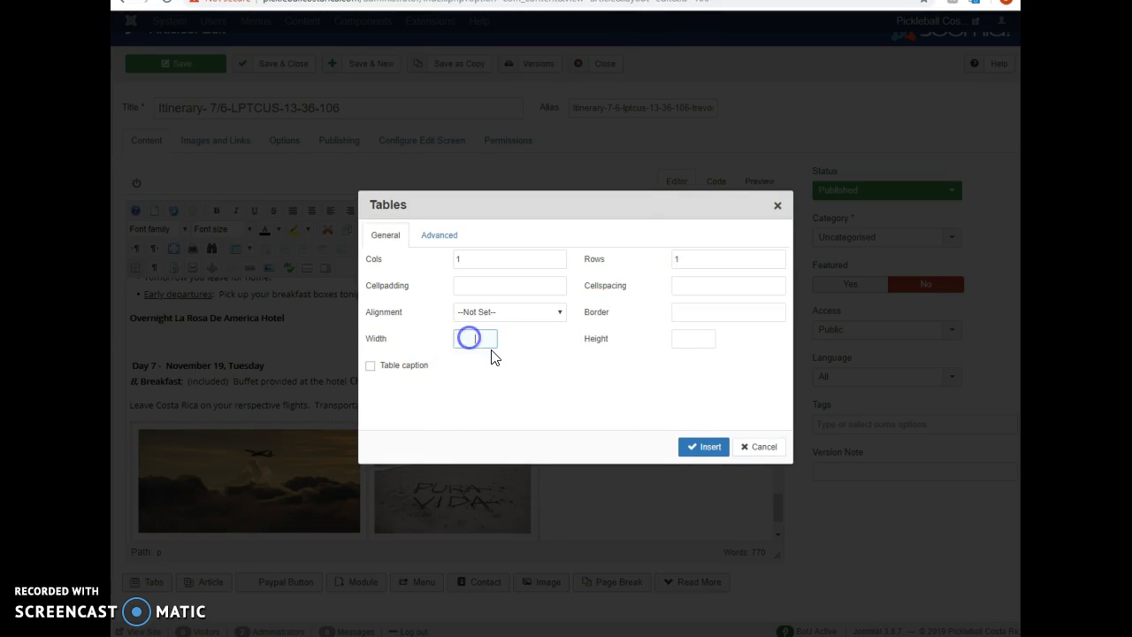
text(40)
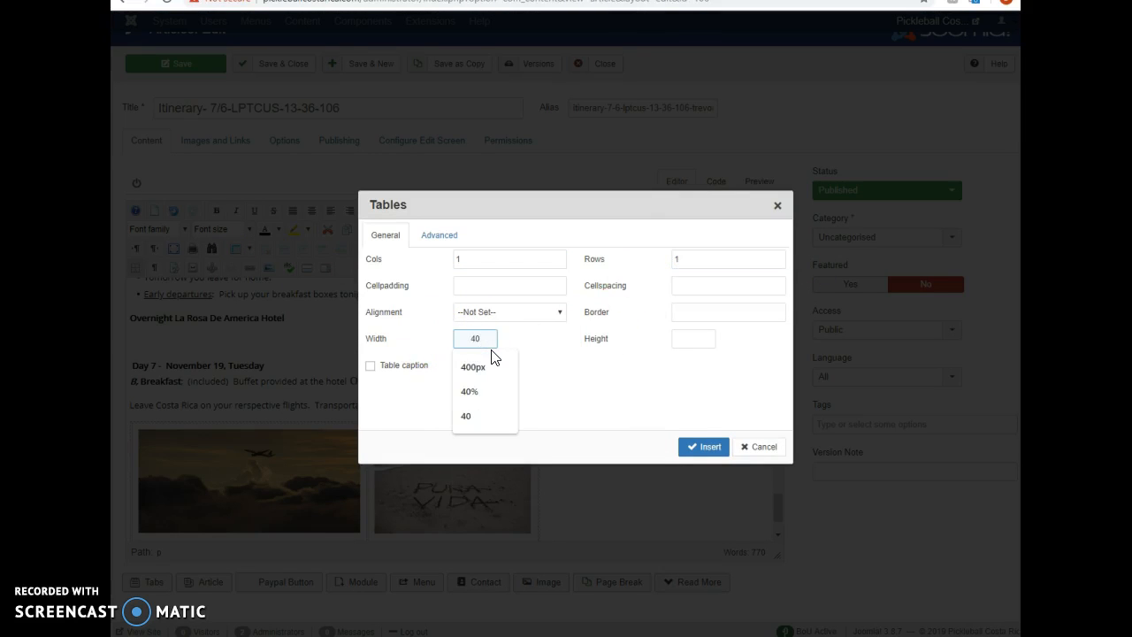
text(%)
click(711, 452)
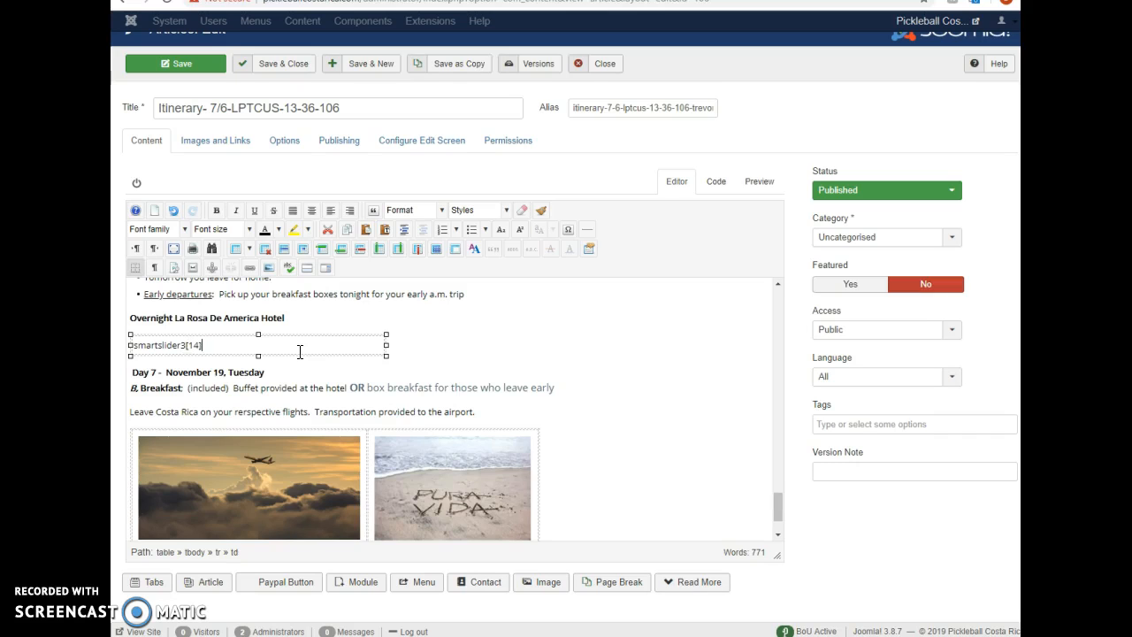
- Enter the shortcode smartslider3[14] in the new table cell, and save and close the article
click(285, 63)
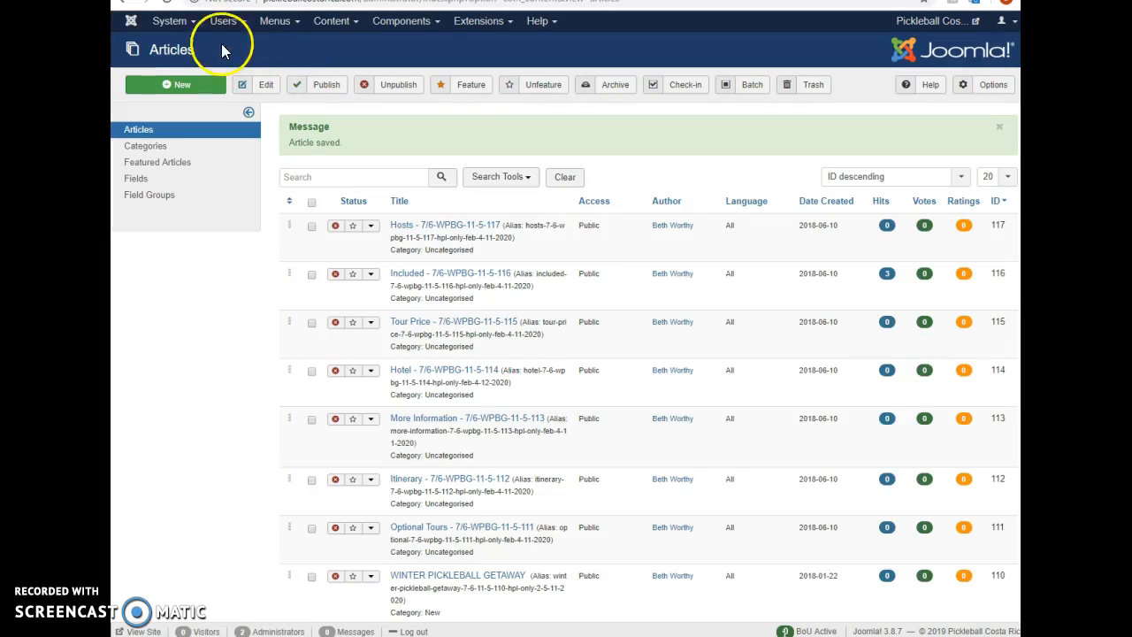
- Select all site cache groups and clear the entire Joomla cache
click(197, 21)
click(191, 117)
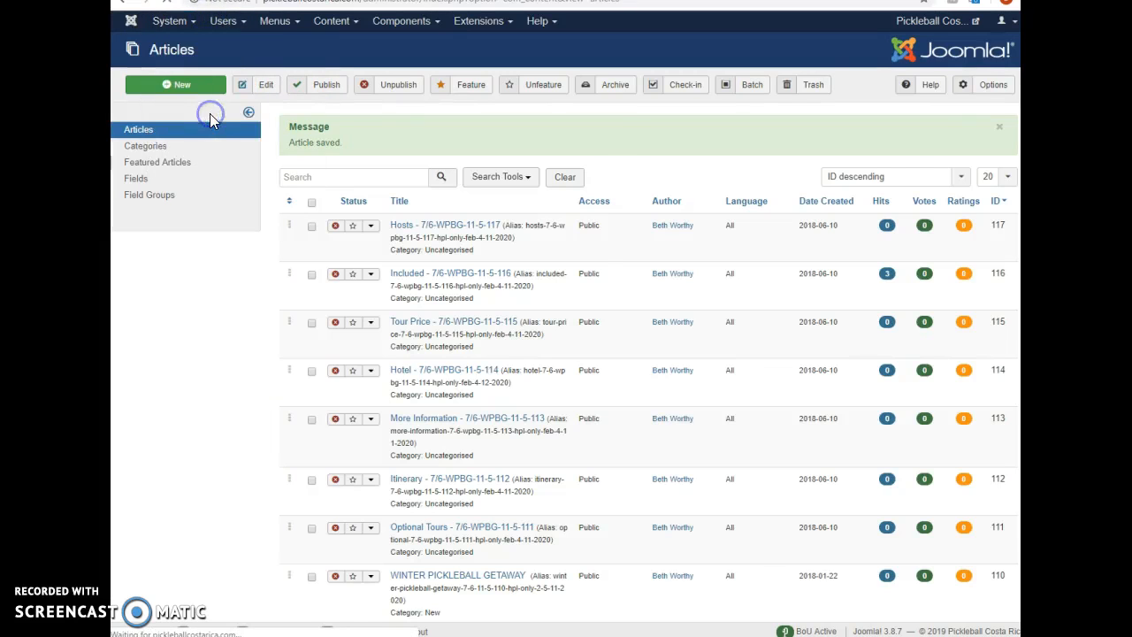
click(289, 149)
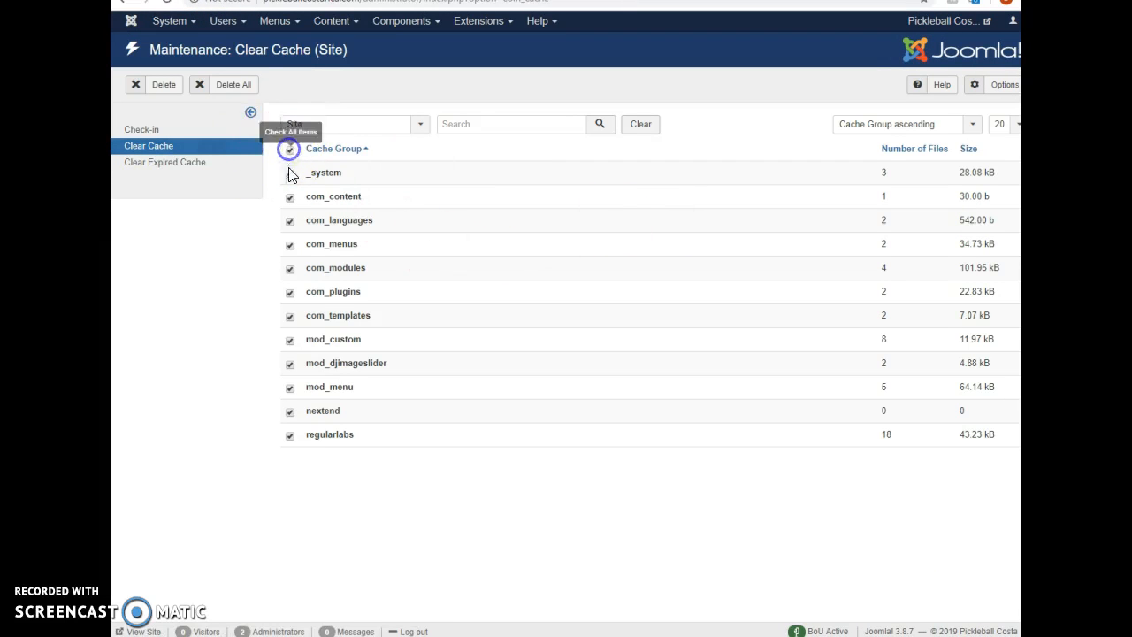
click(233, 92)
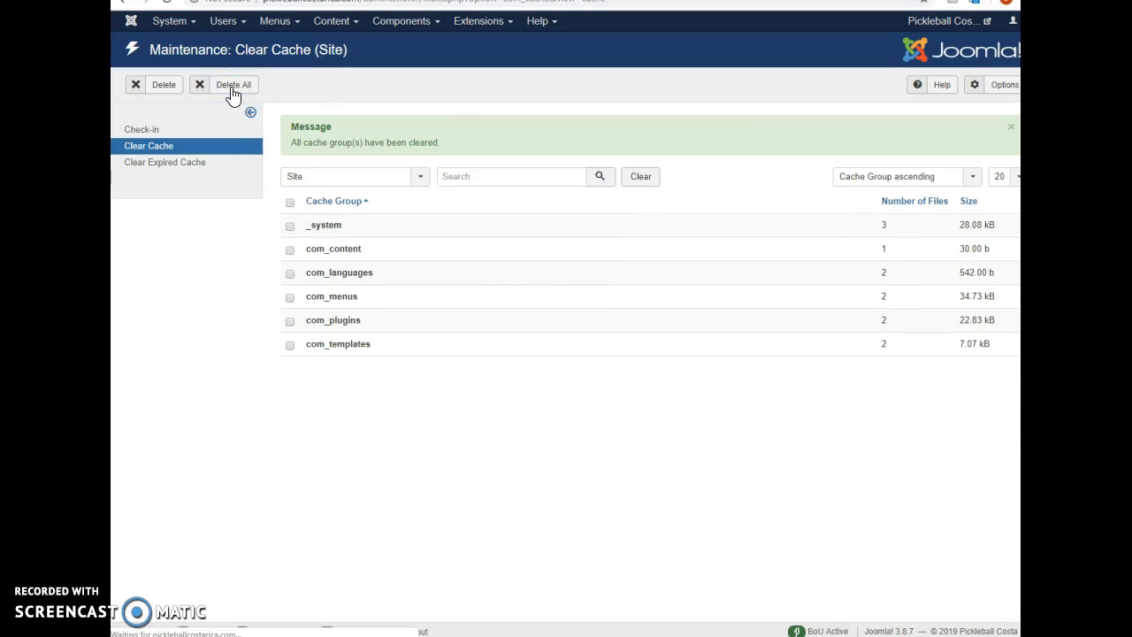
- Open the November 13 - 19, 2019 Learn, Play & Tour page on the public site and check the slider above Day 7
click(966, 25)
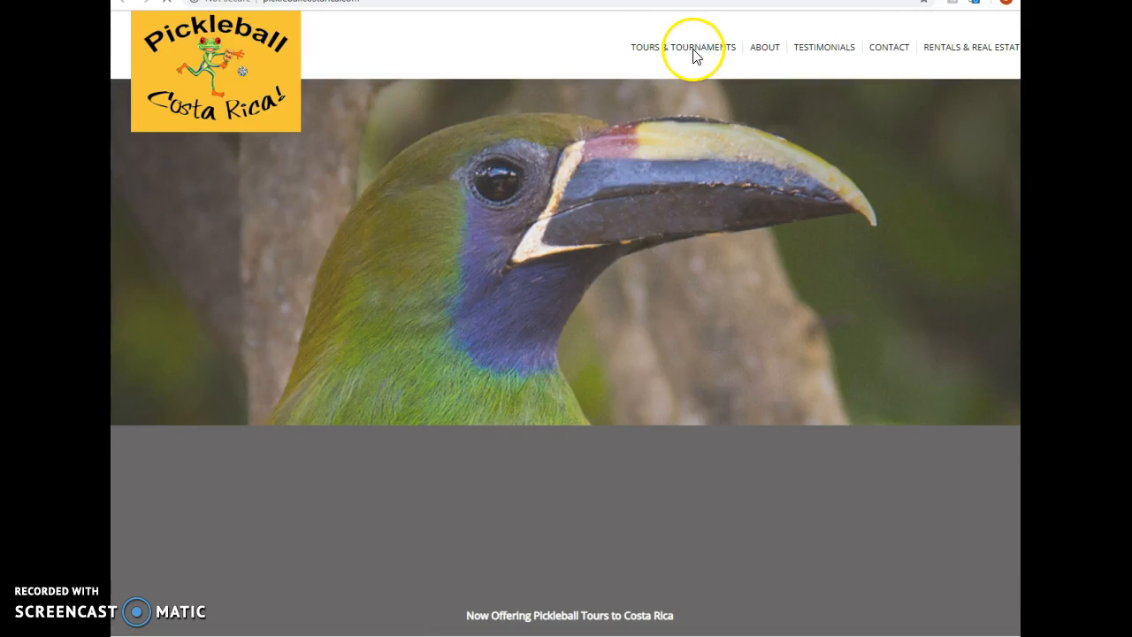
click(694, 50)
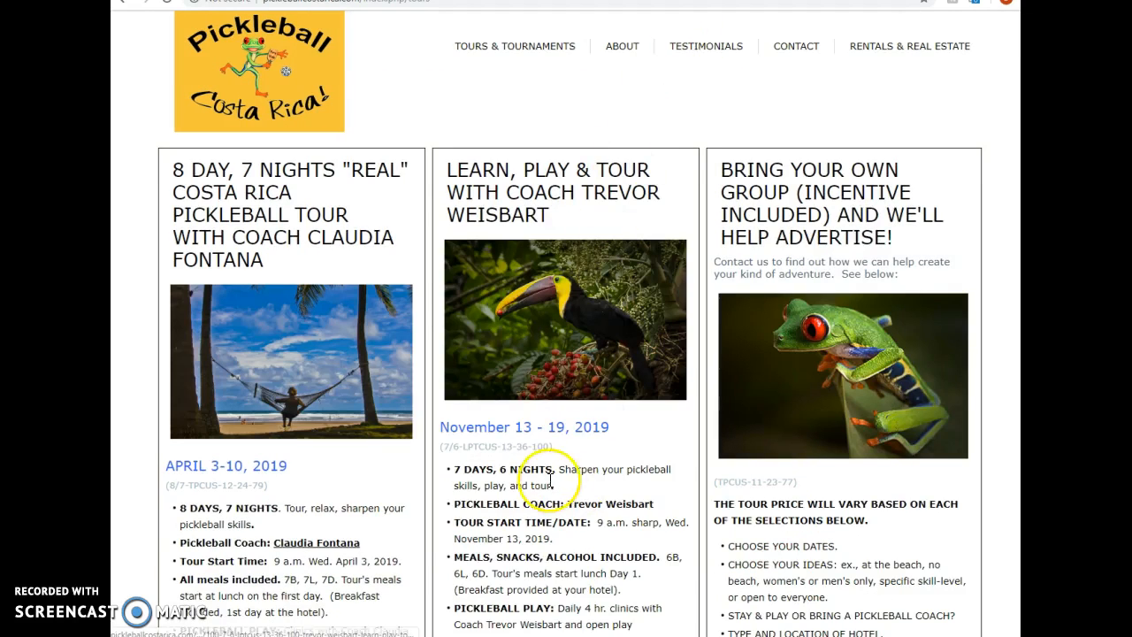
click(551, 207)
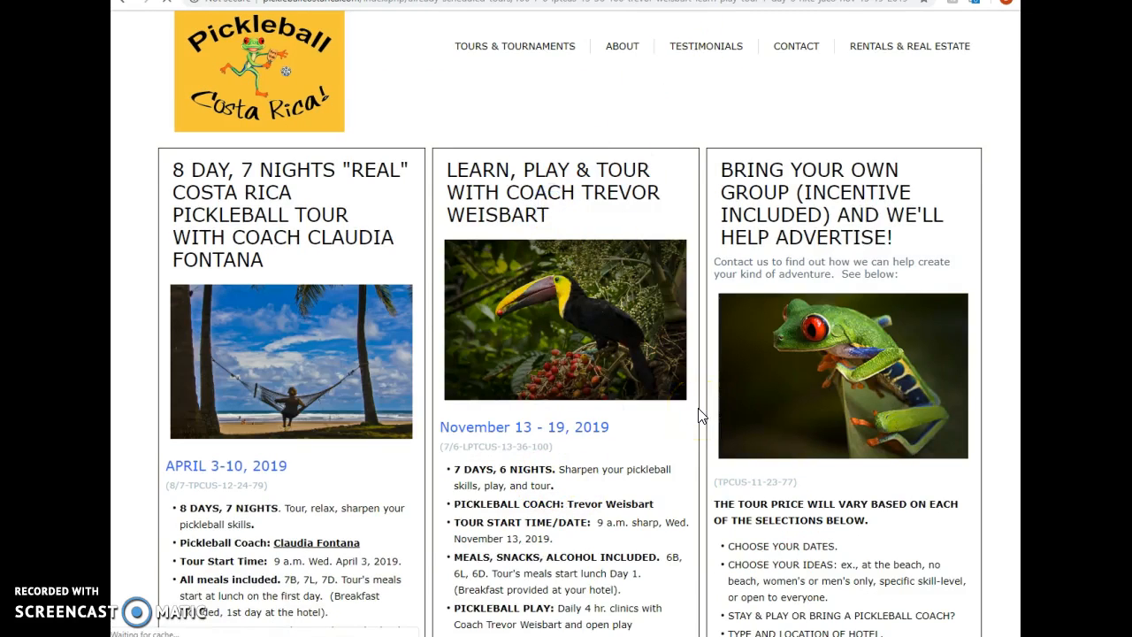
scroll(581, 355, down, 5)
scroll(581, 359, down, 20)
scroll(580, 368, up, 2)
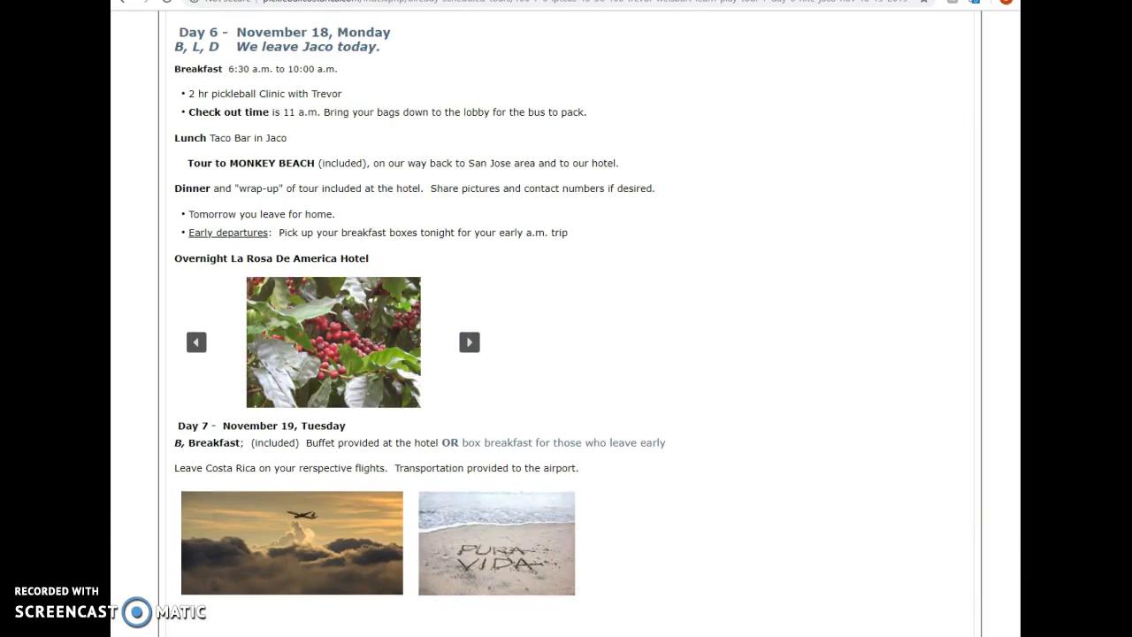
- Return to the Joomla administration and reopen the article Itinerary- 7/6-LPTCUS-13-36-106
click(638, 0)
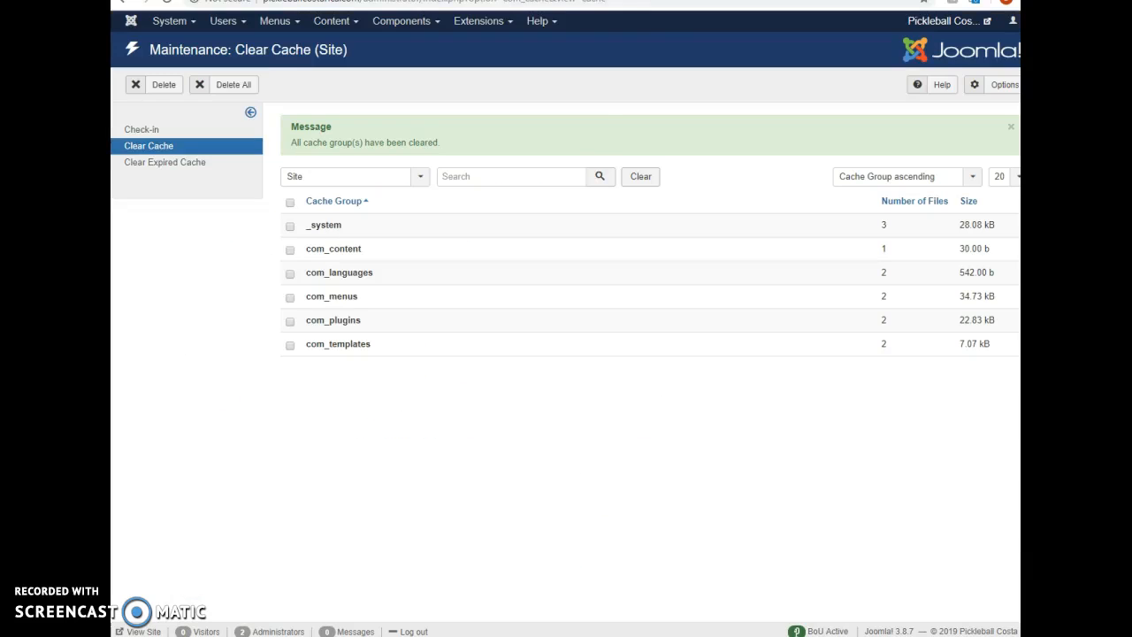
click(336, 23)
click(336, 43)
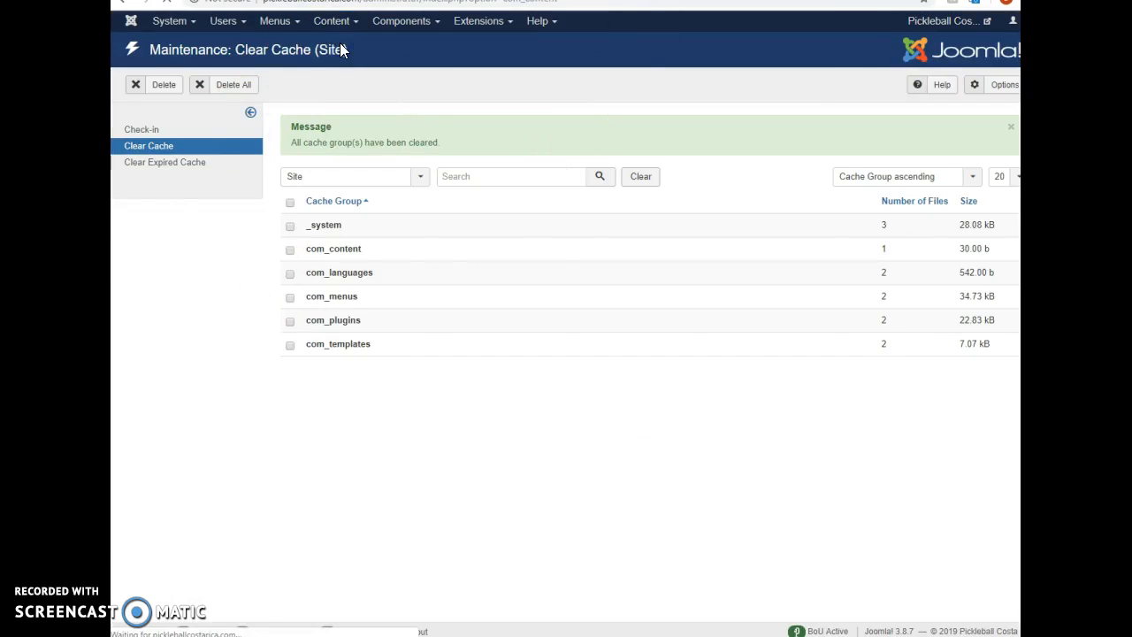
scroll(565, 427, down, 2)
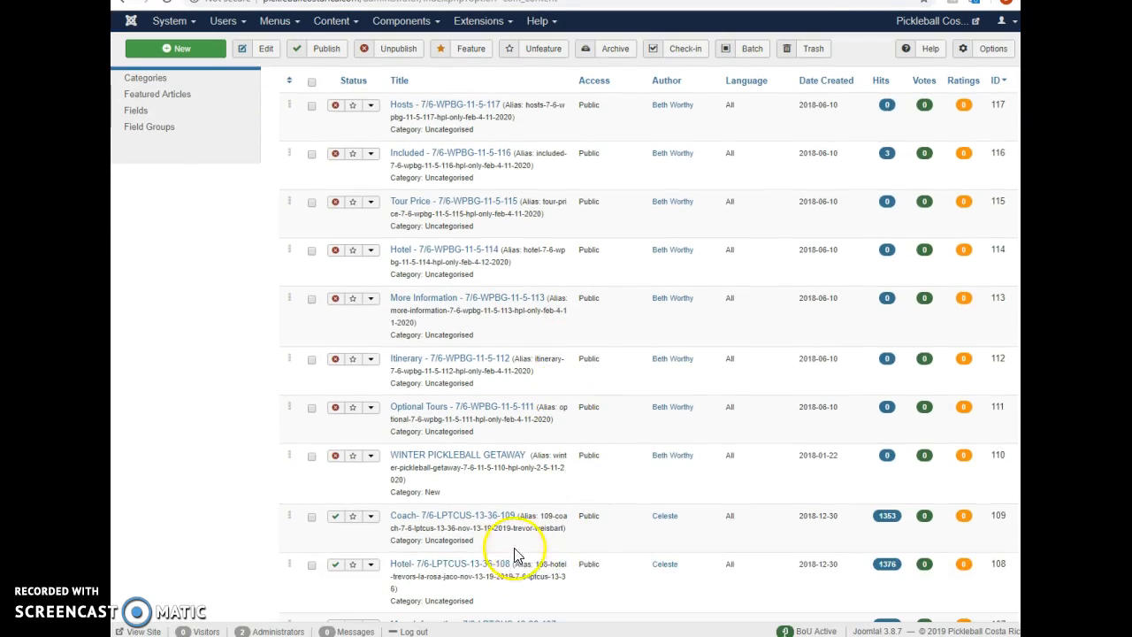
scroll(489, 529, down, 1)
click(474, 546)
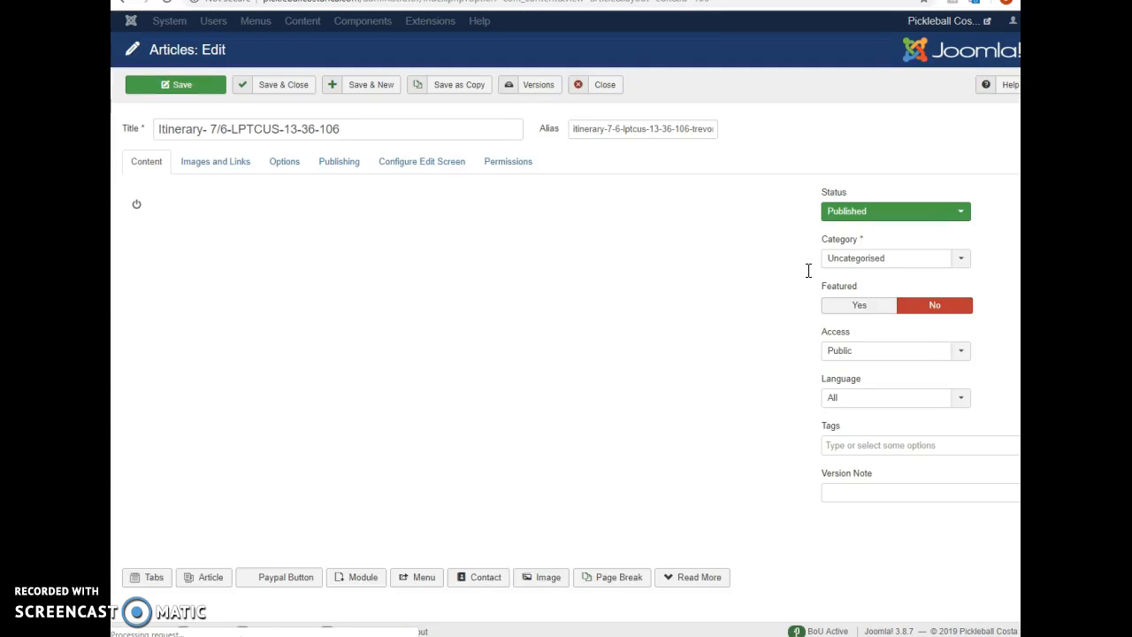
- Delete the table containing smartslider3[14] above the Day 7 heading, and save and close the article
scroll(674, 370, down, 5)
scroll(1005, 311, down, 1)
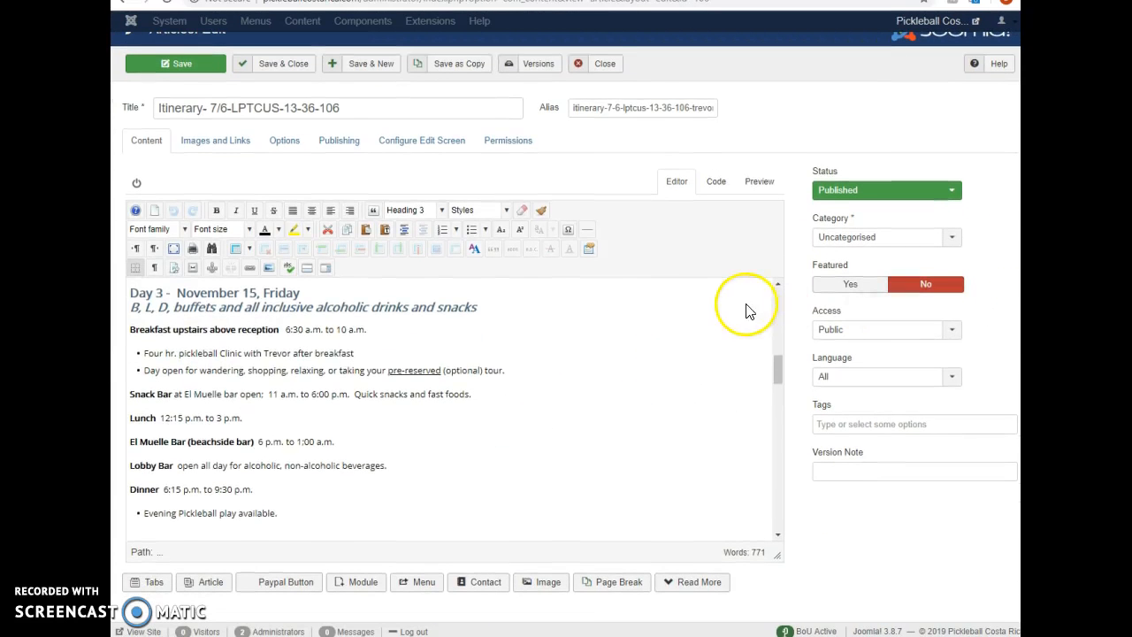
scroll(748, 309, down, 8)
scroll(694, 391, up, 1)
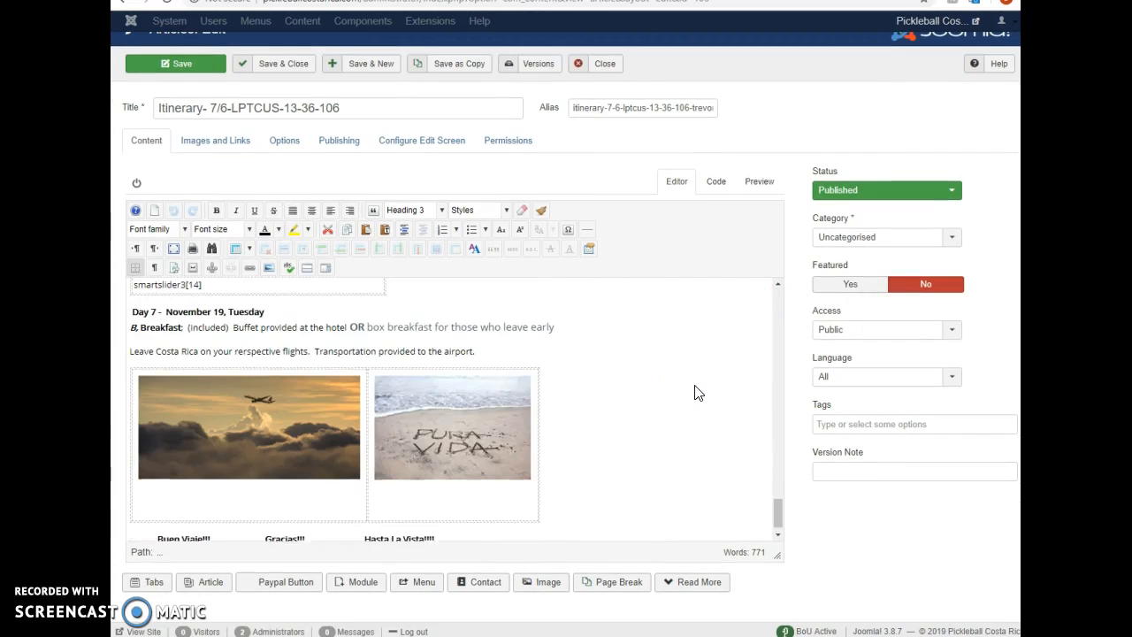
click(202, 338)
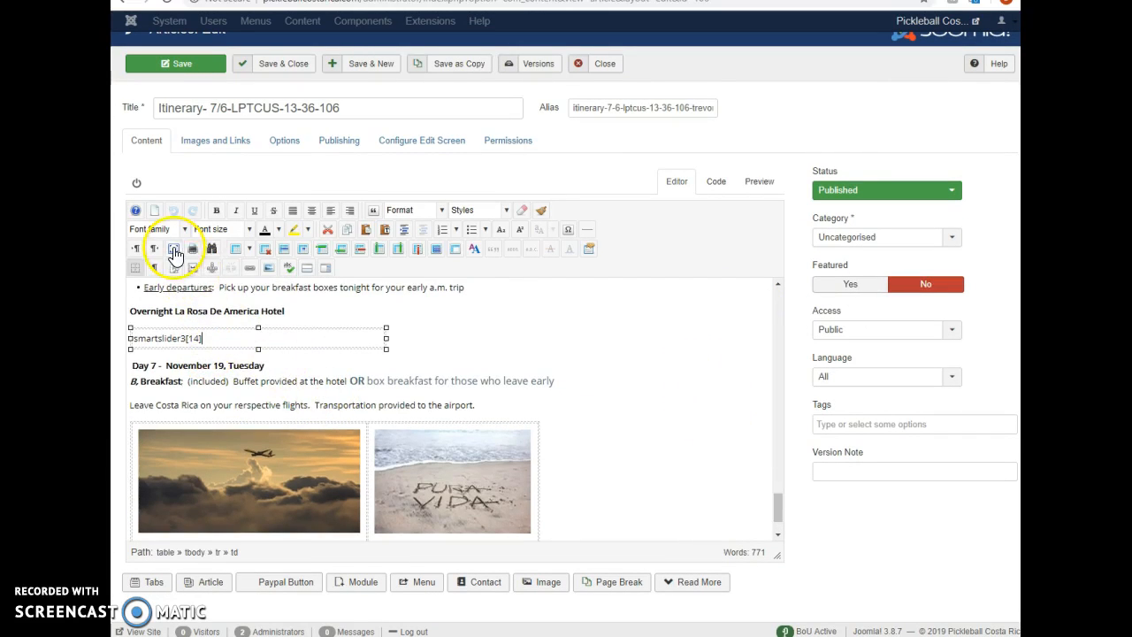
click(264, 257)
click(295, 65)
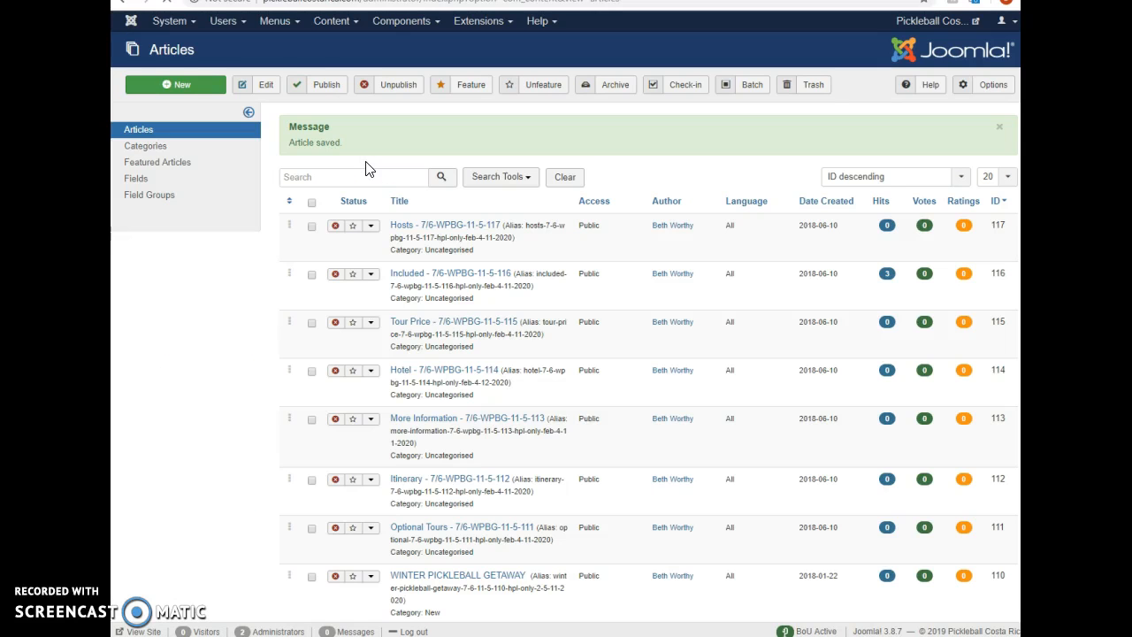
- Clear all site cache groups again after the table removal
click(171, 22)
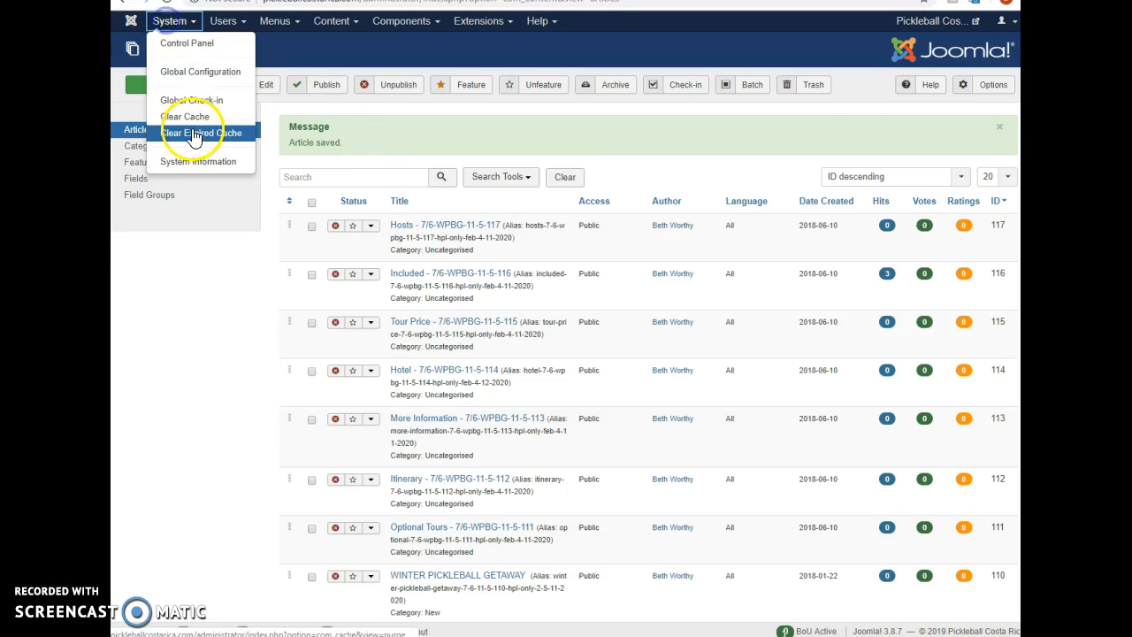
click(195, 124)
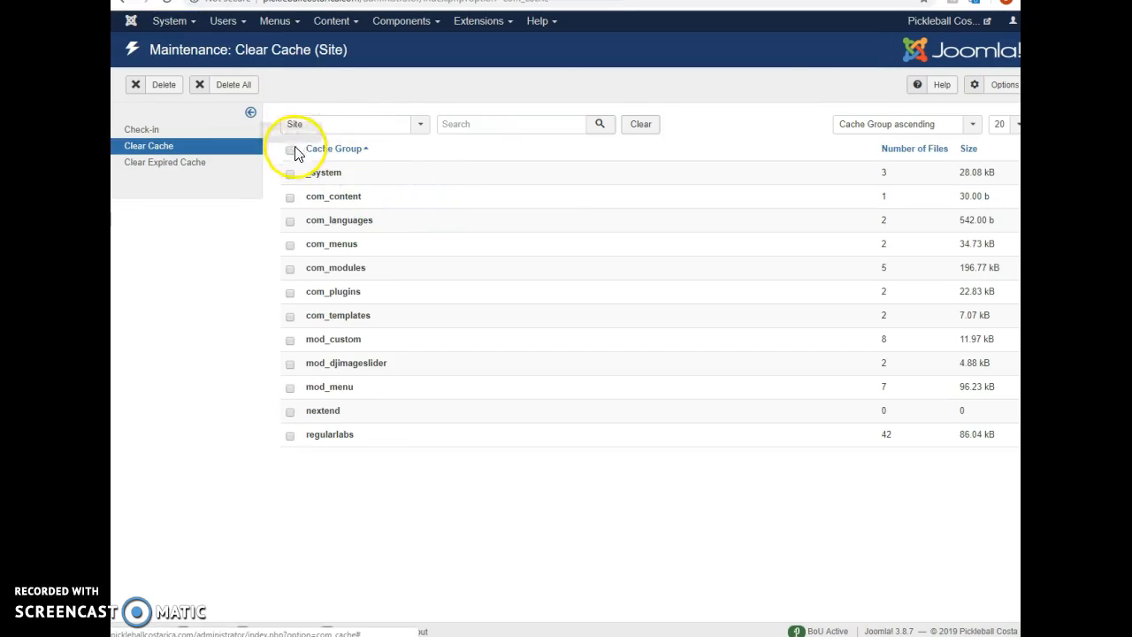
click(289, 149)
click(238, 85)
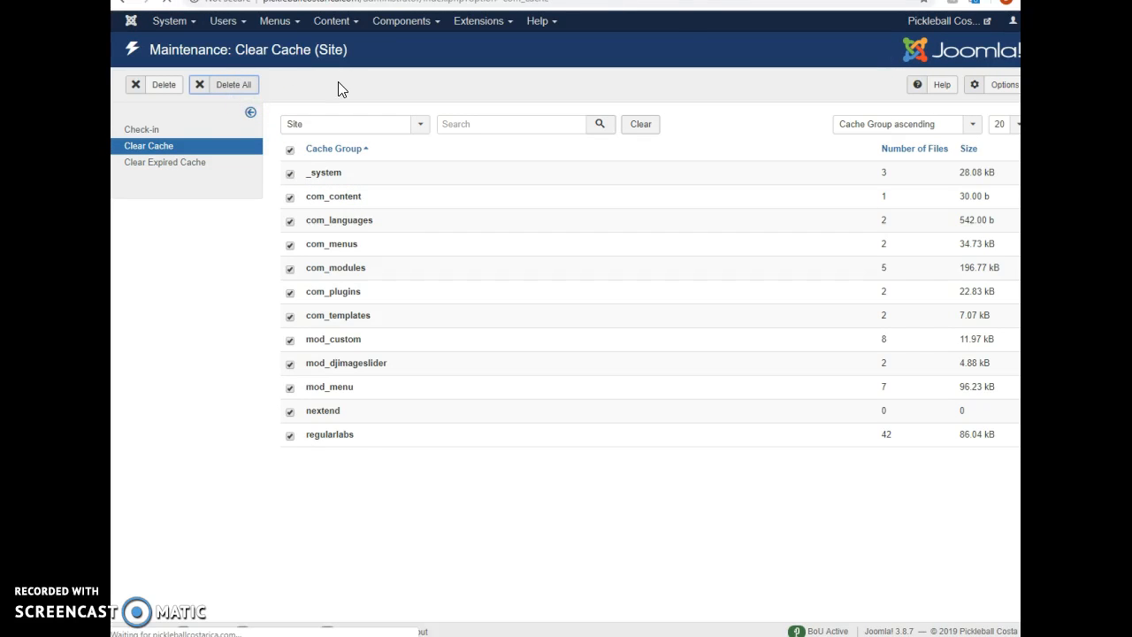
- Switch to the public tour page and reload it to check the itinerary without the slider table
click(711, 0)
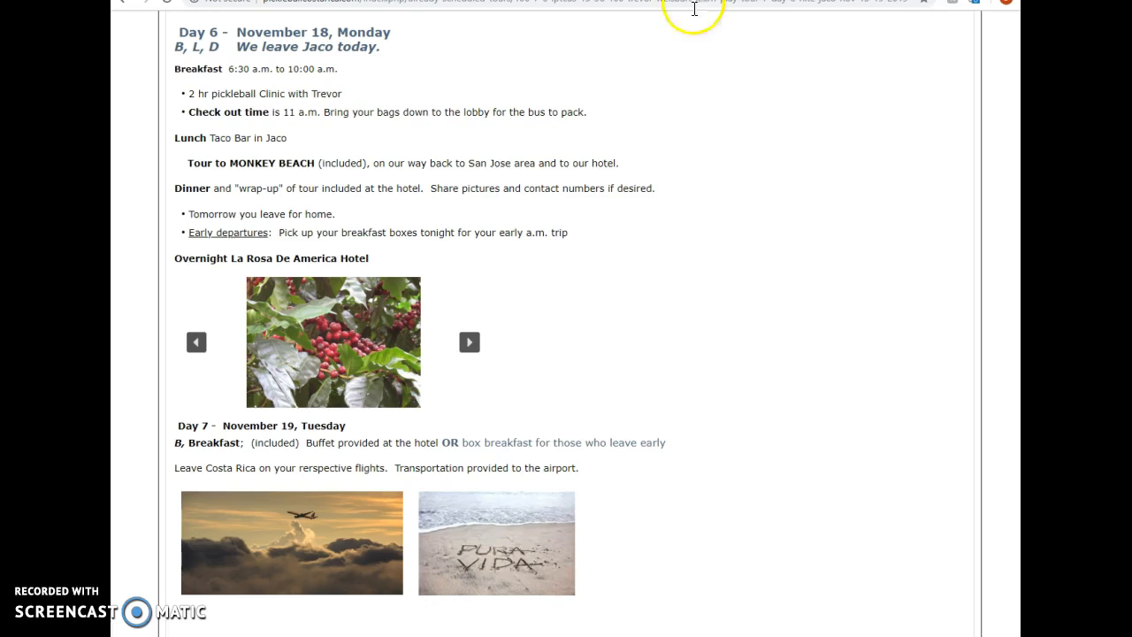
click(168, 5)
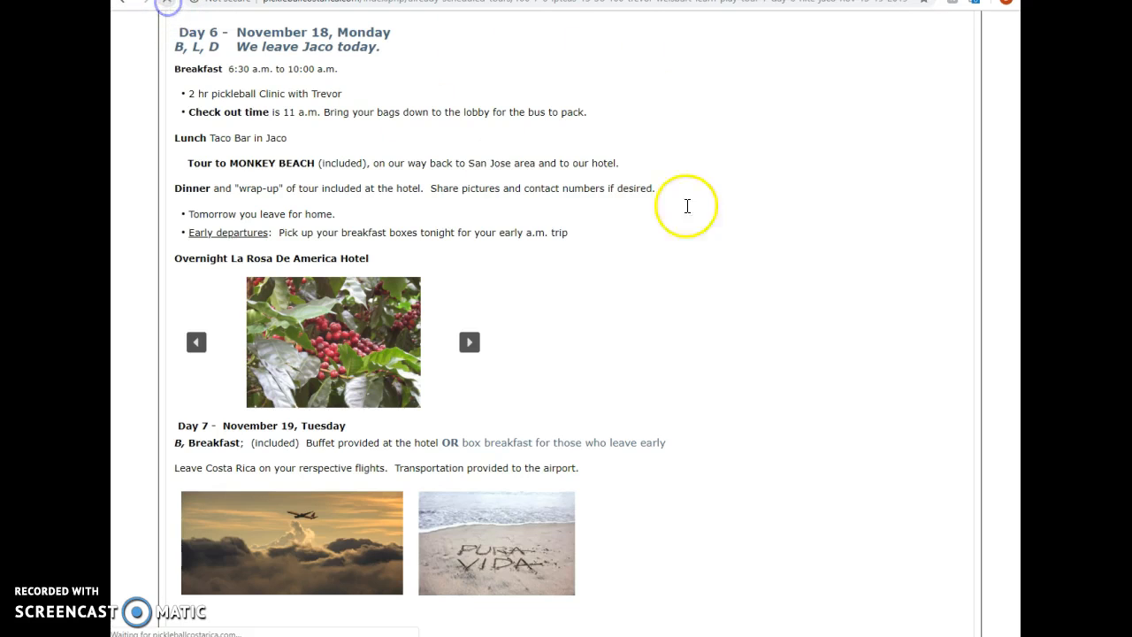